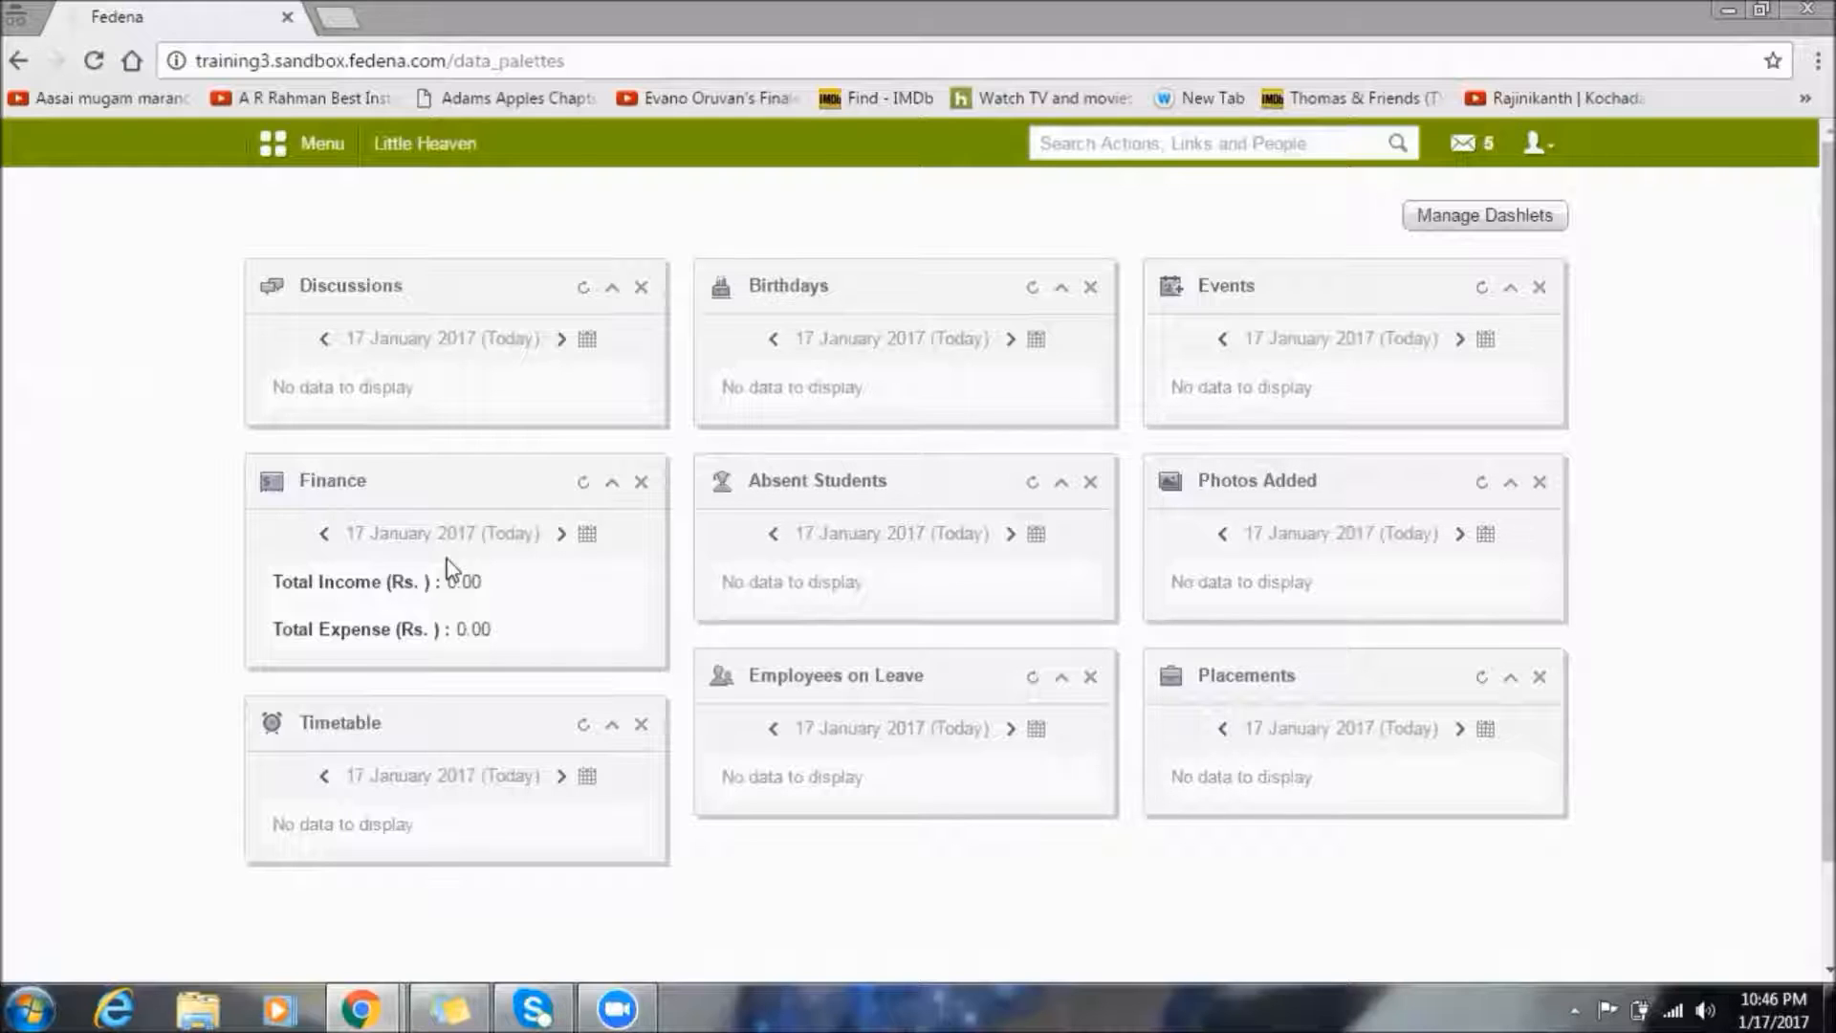
Step: Open the list of Internal Assessment groups in the ICSE settings of the Examination module
{"action": "left_click", "coordinate": [317, 148]}
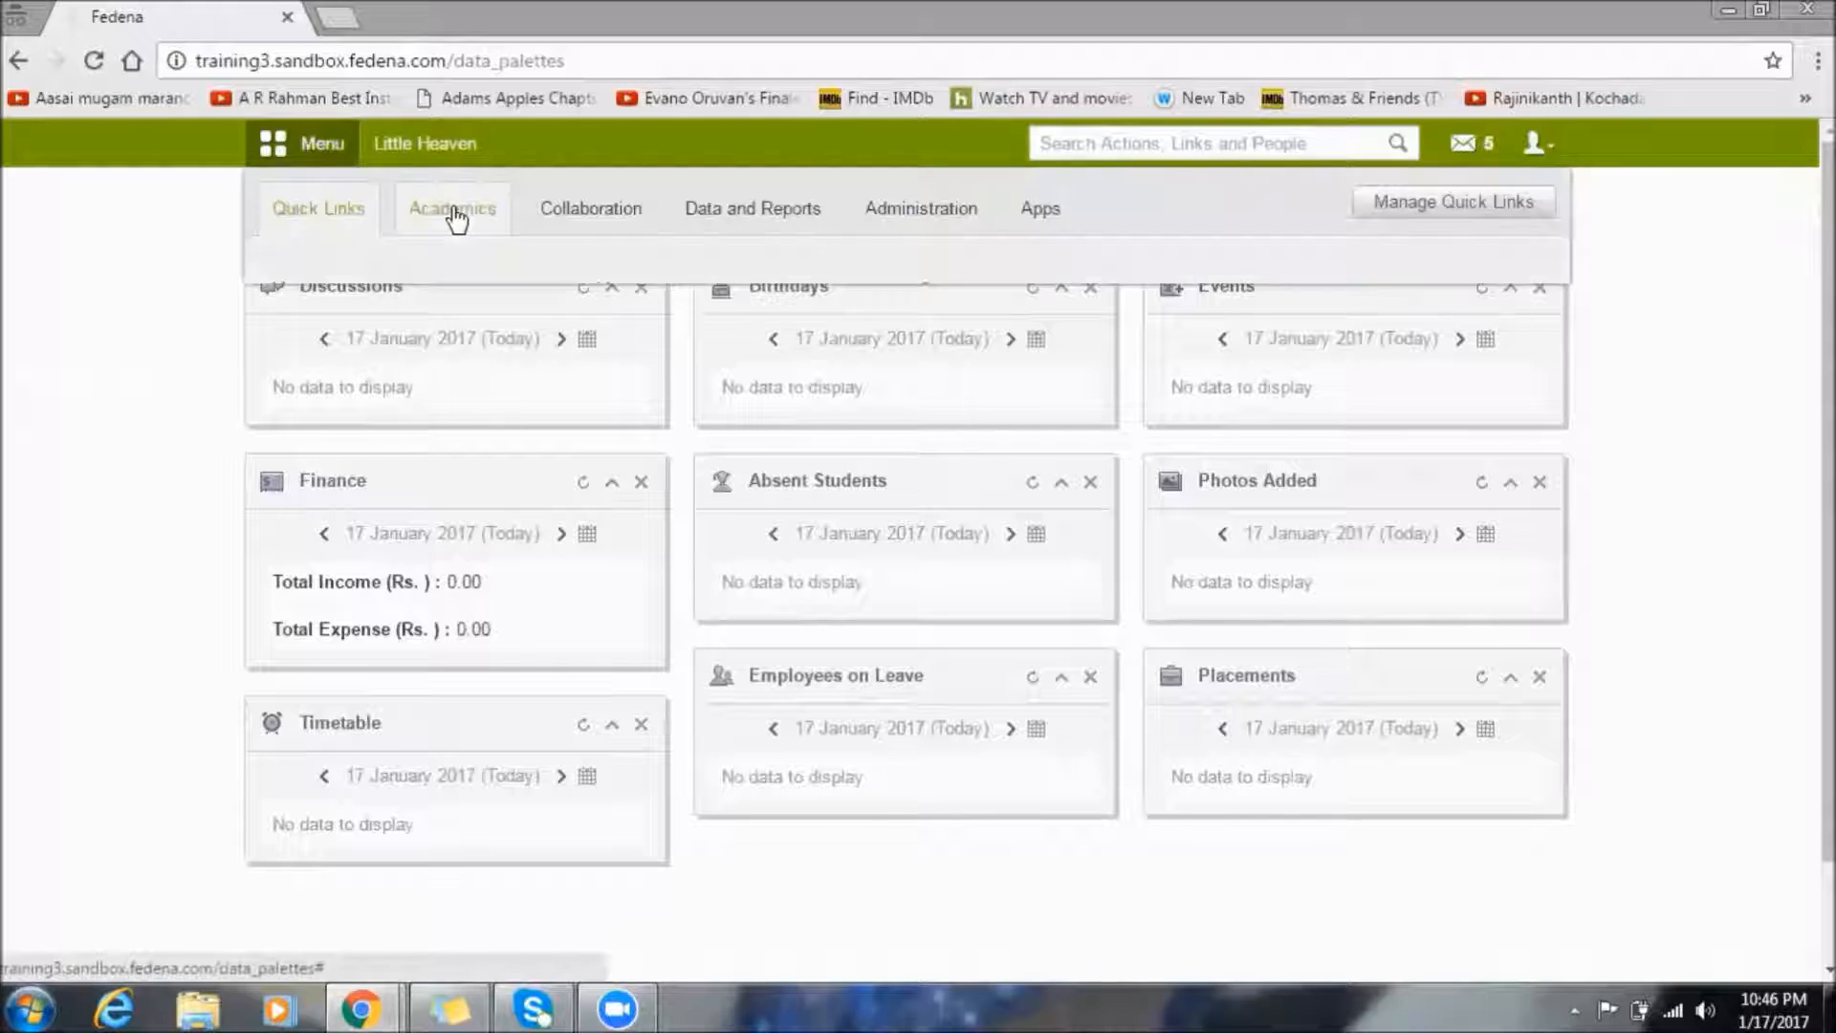
{"action": "left_click", "coordinate": [454, 214]}
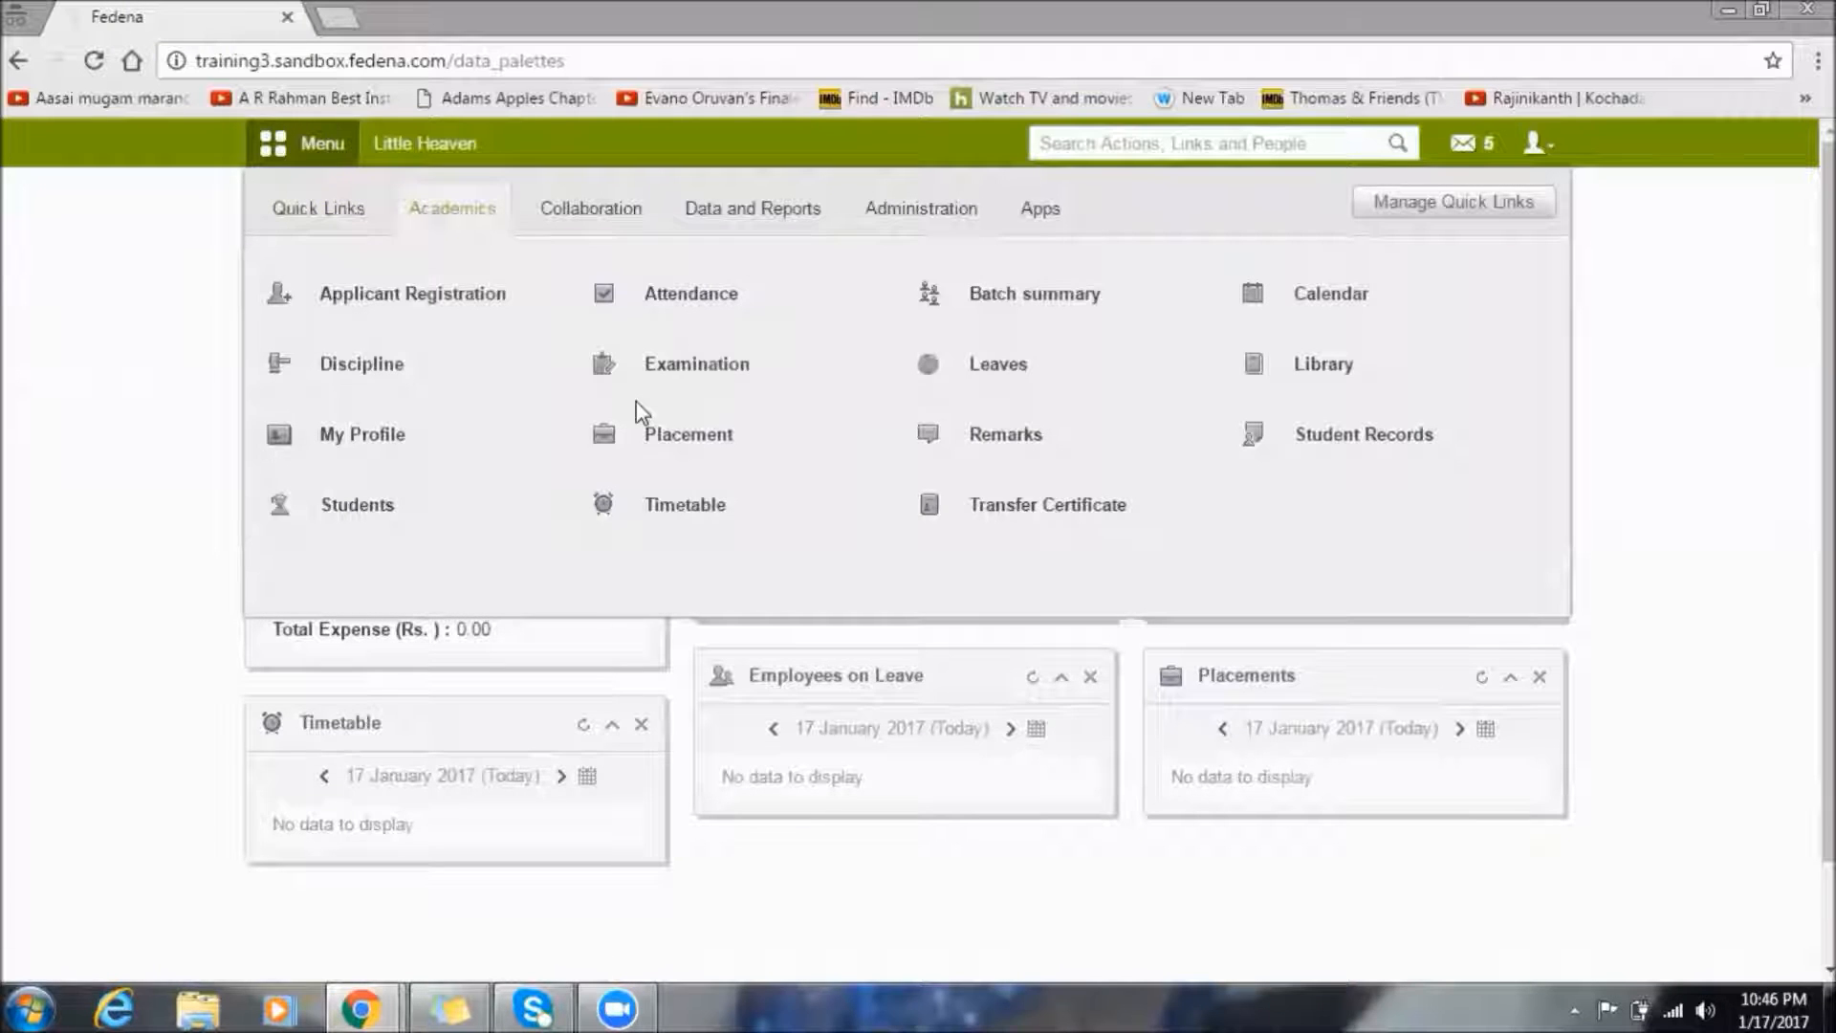
{"action": "left_click", "coordinate": [696, 392]}
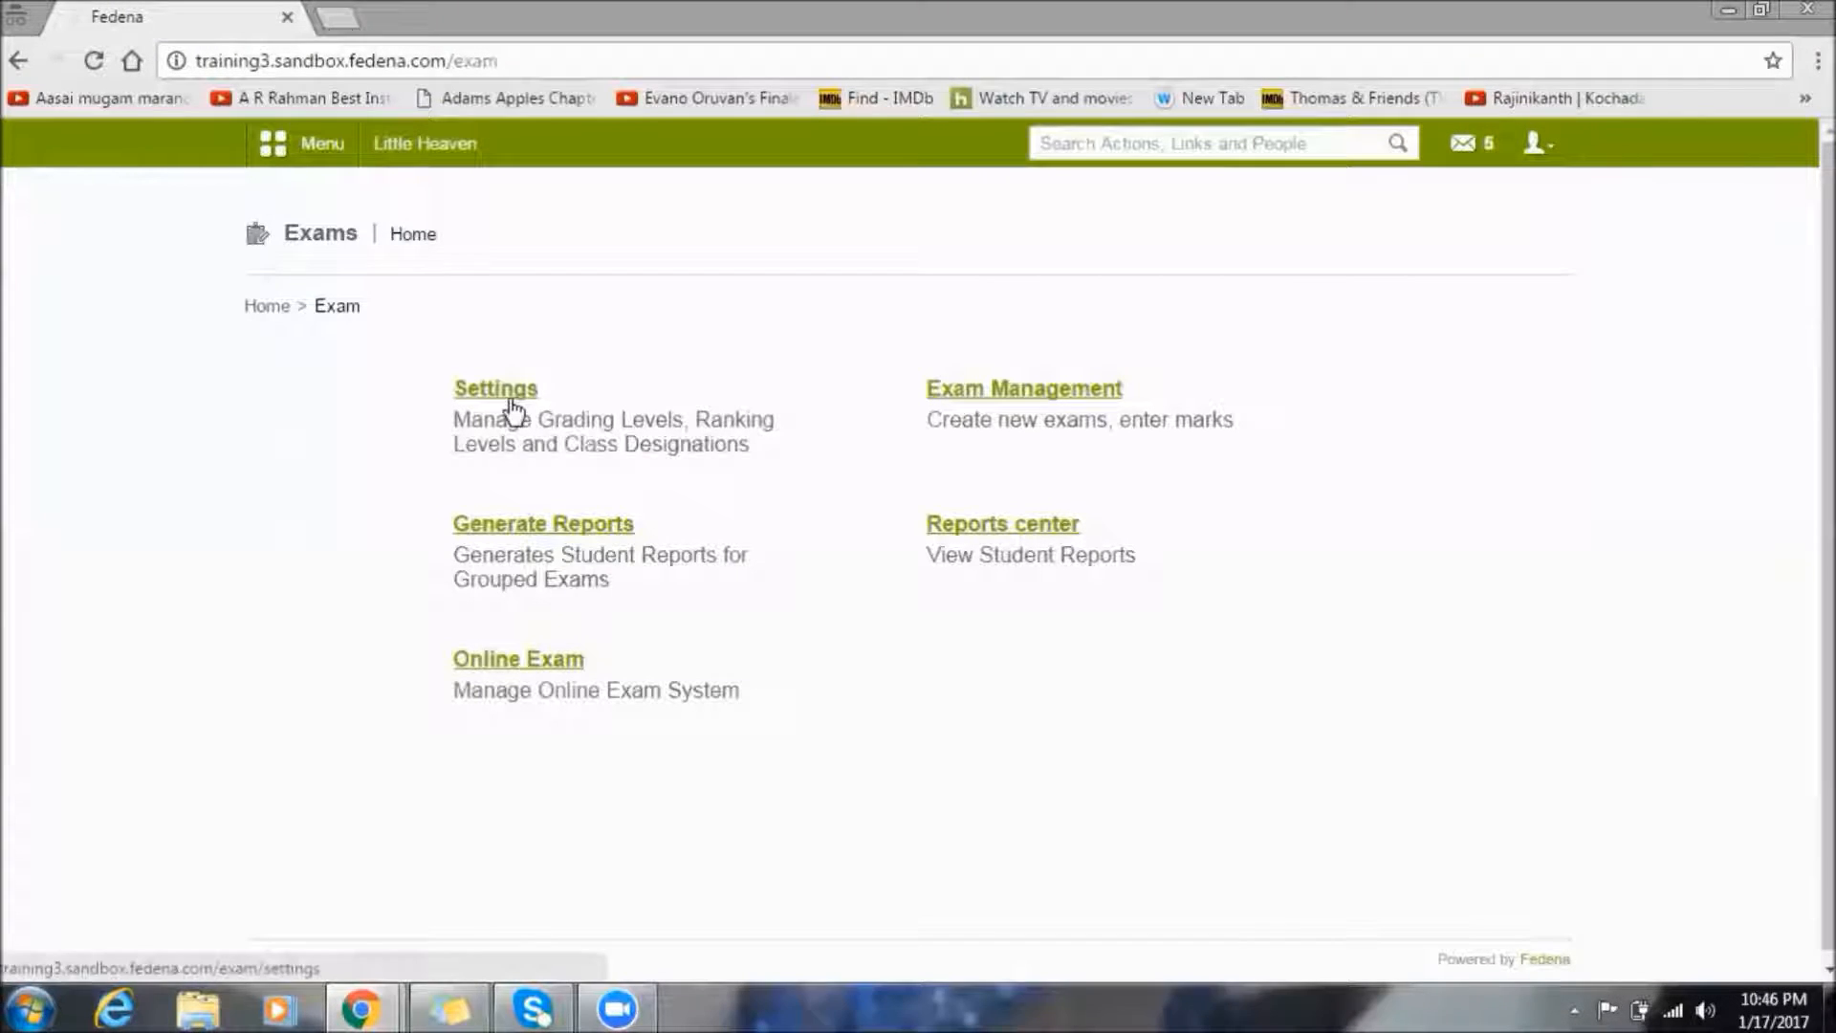
{"action": "left_click", "coordinate": [510, 398]}
{"action": "left_click", "coordinate": [998, 528]}
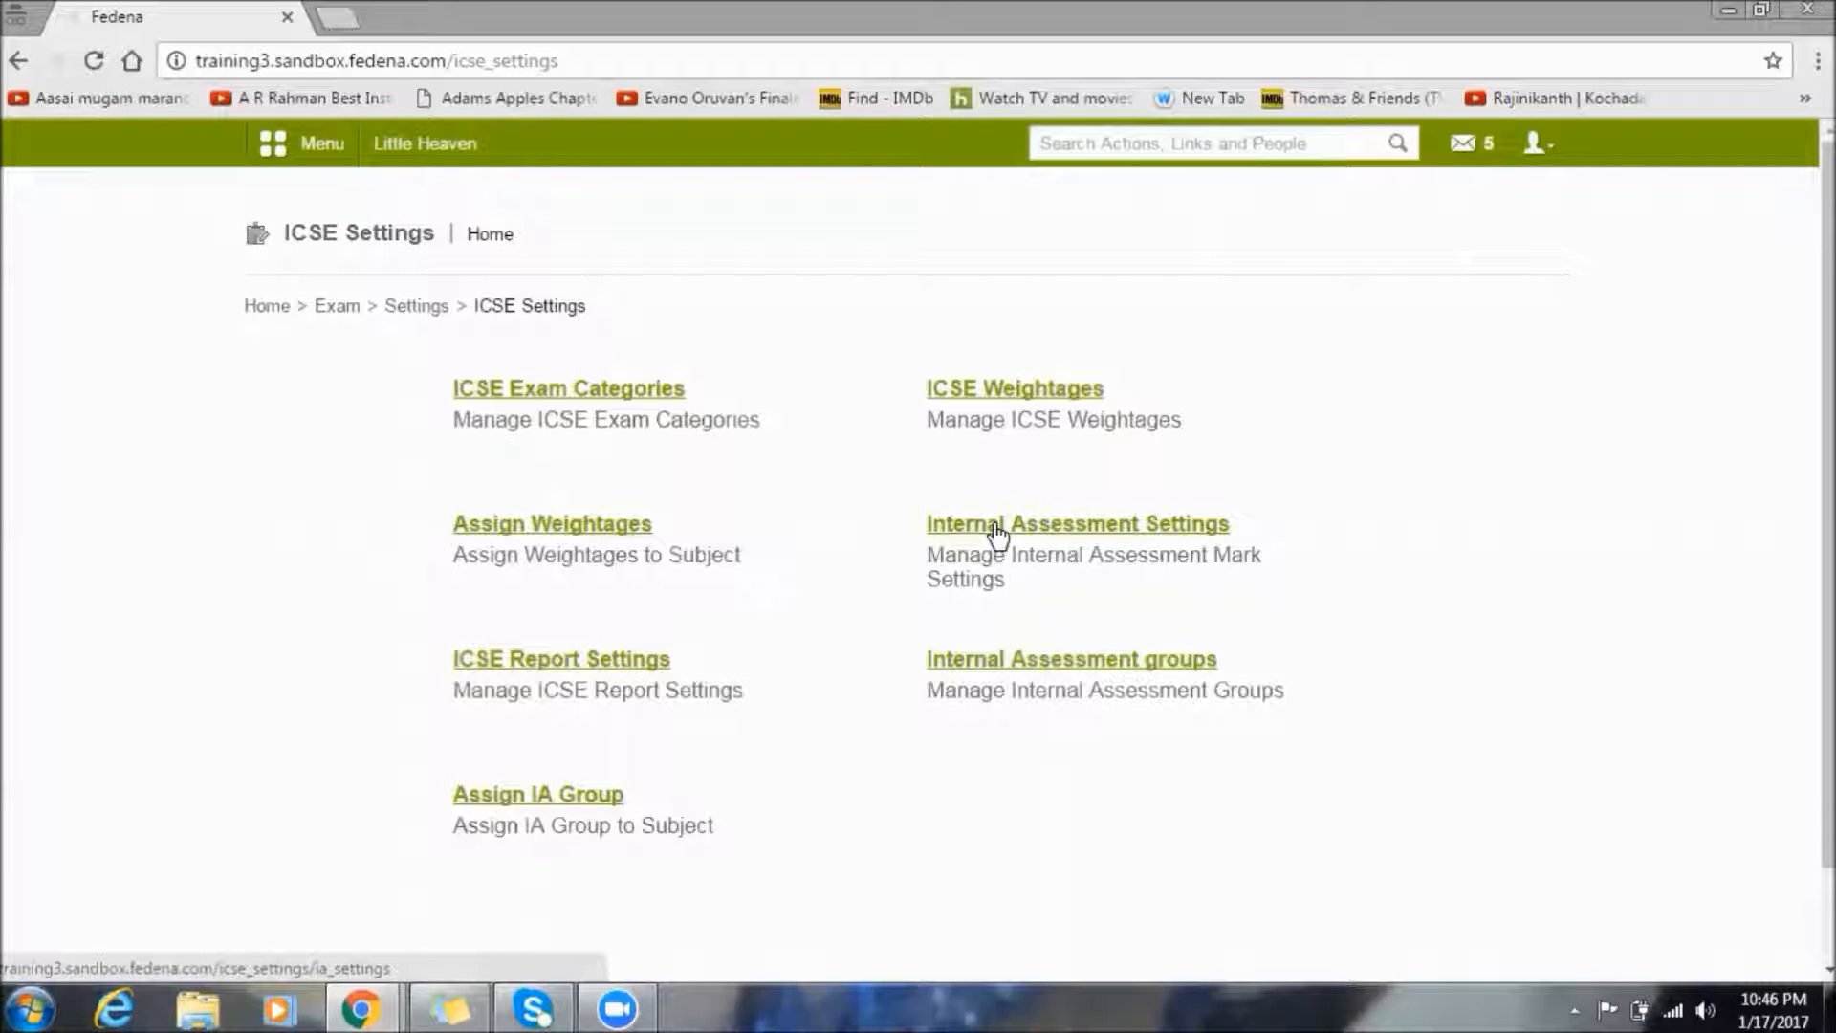
{"action": "left_click", "coordinate": [1030, 662]}
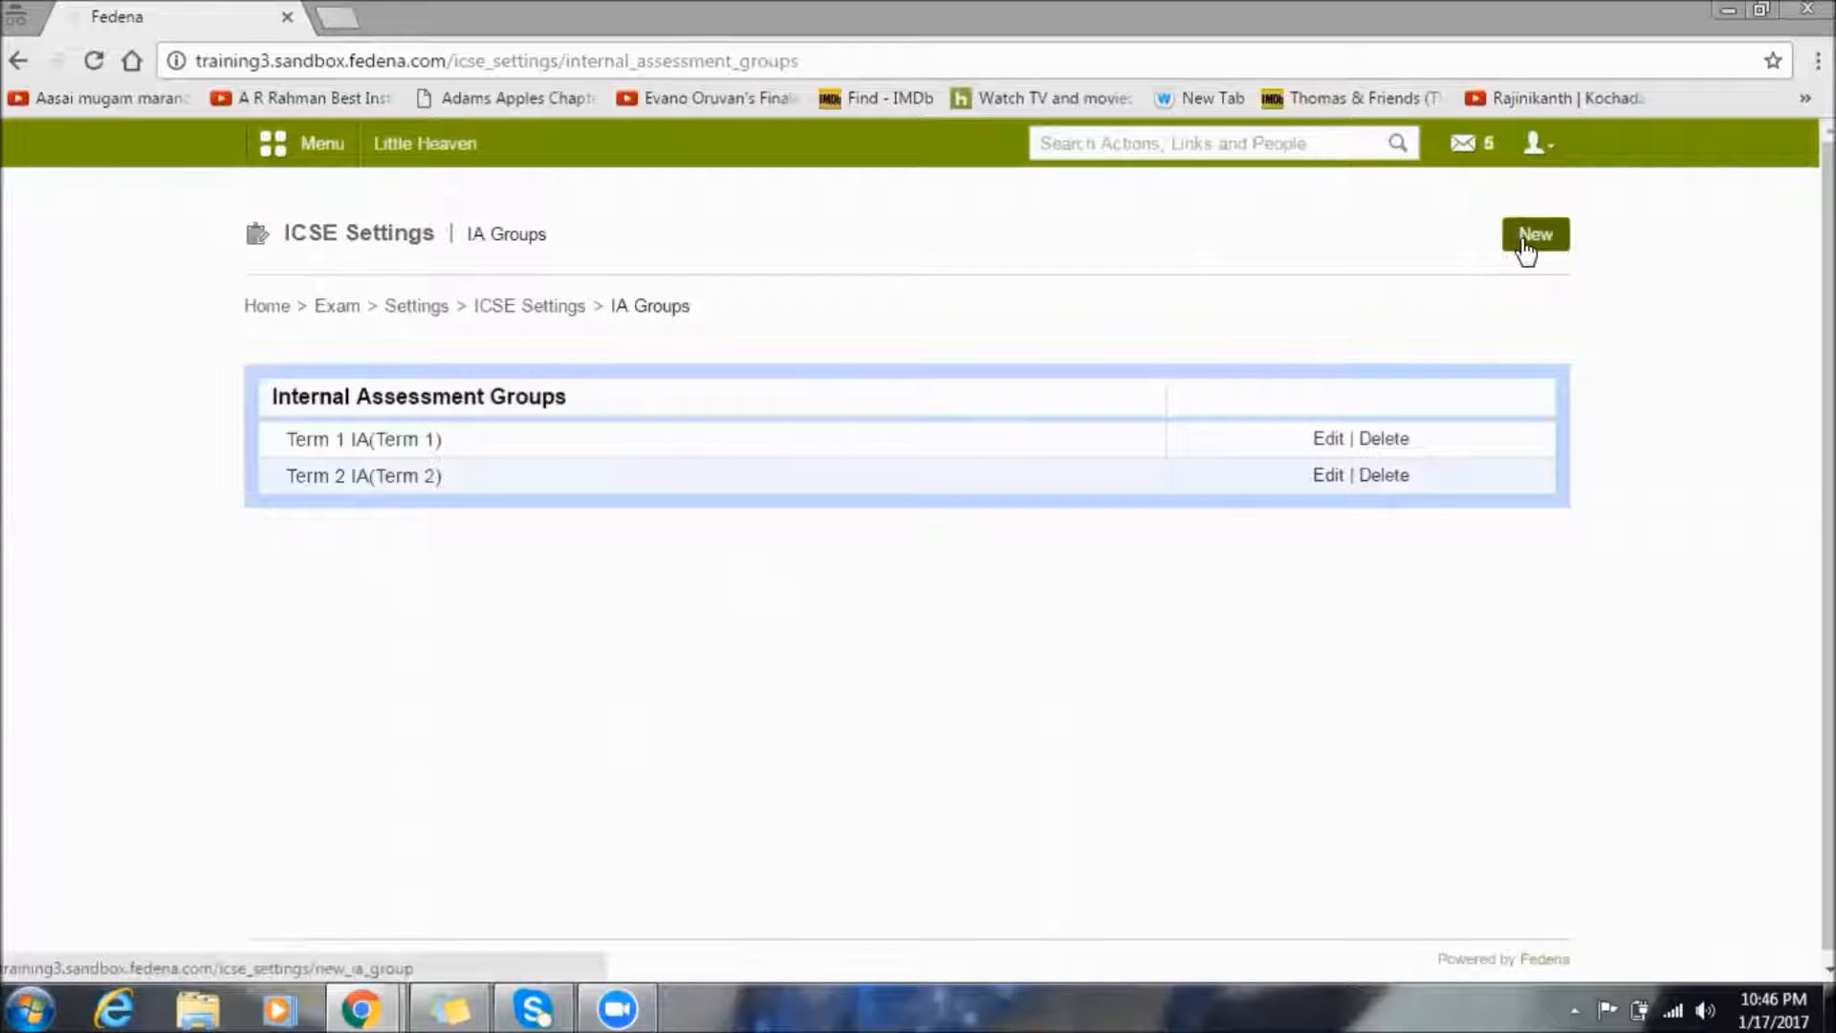
Step: Open the Term 1 IA group for editing and examine its ICSE exam category, indicators, maximum marks and formula
{"action": "left_click", "coordinate": [1334, 440]}
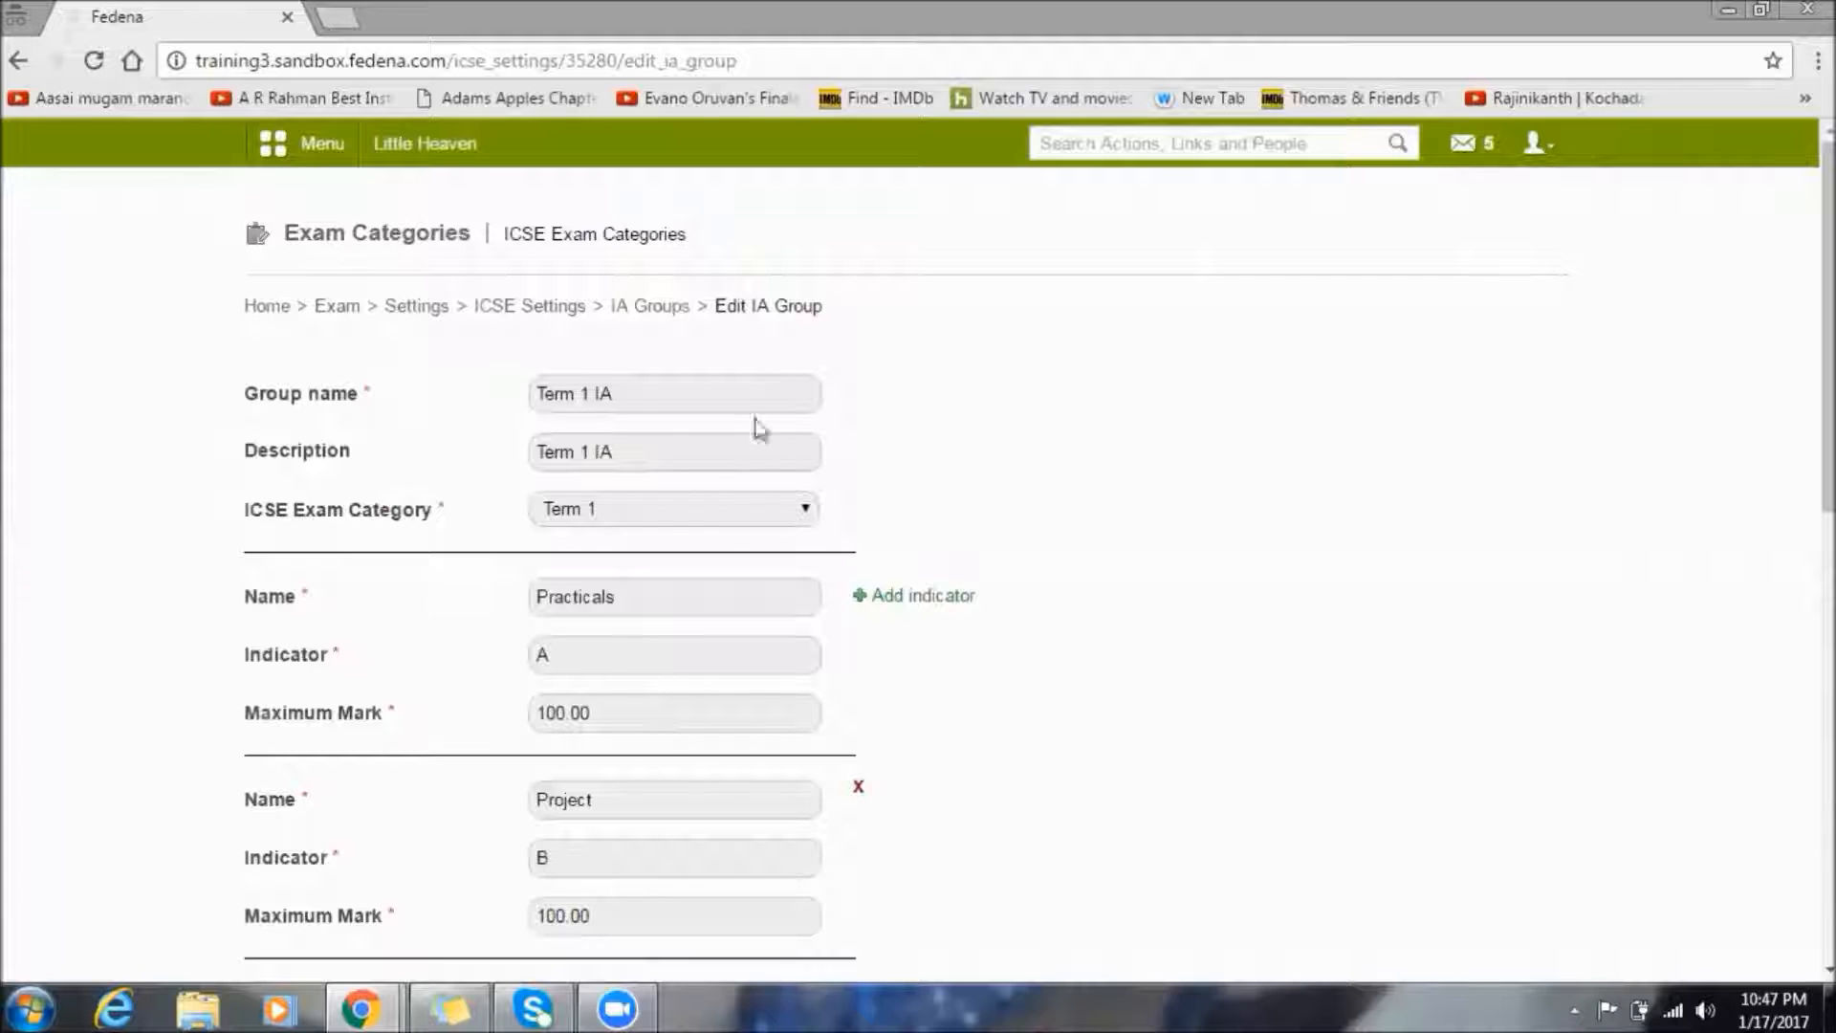
{"action": "left_click", "coordinate": [678, 512]}
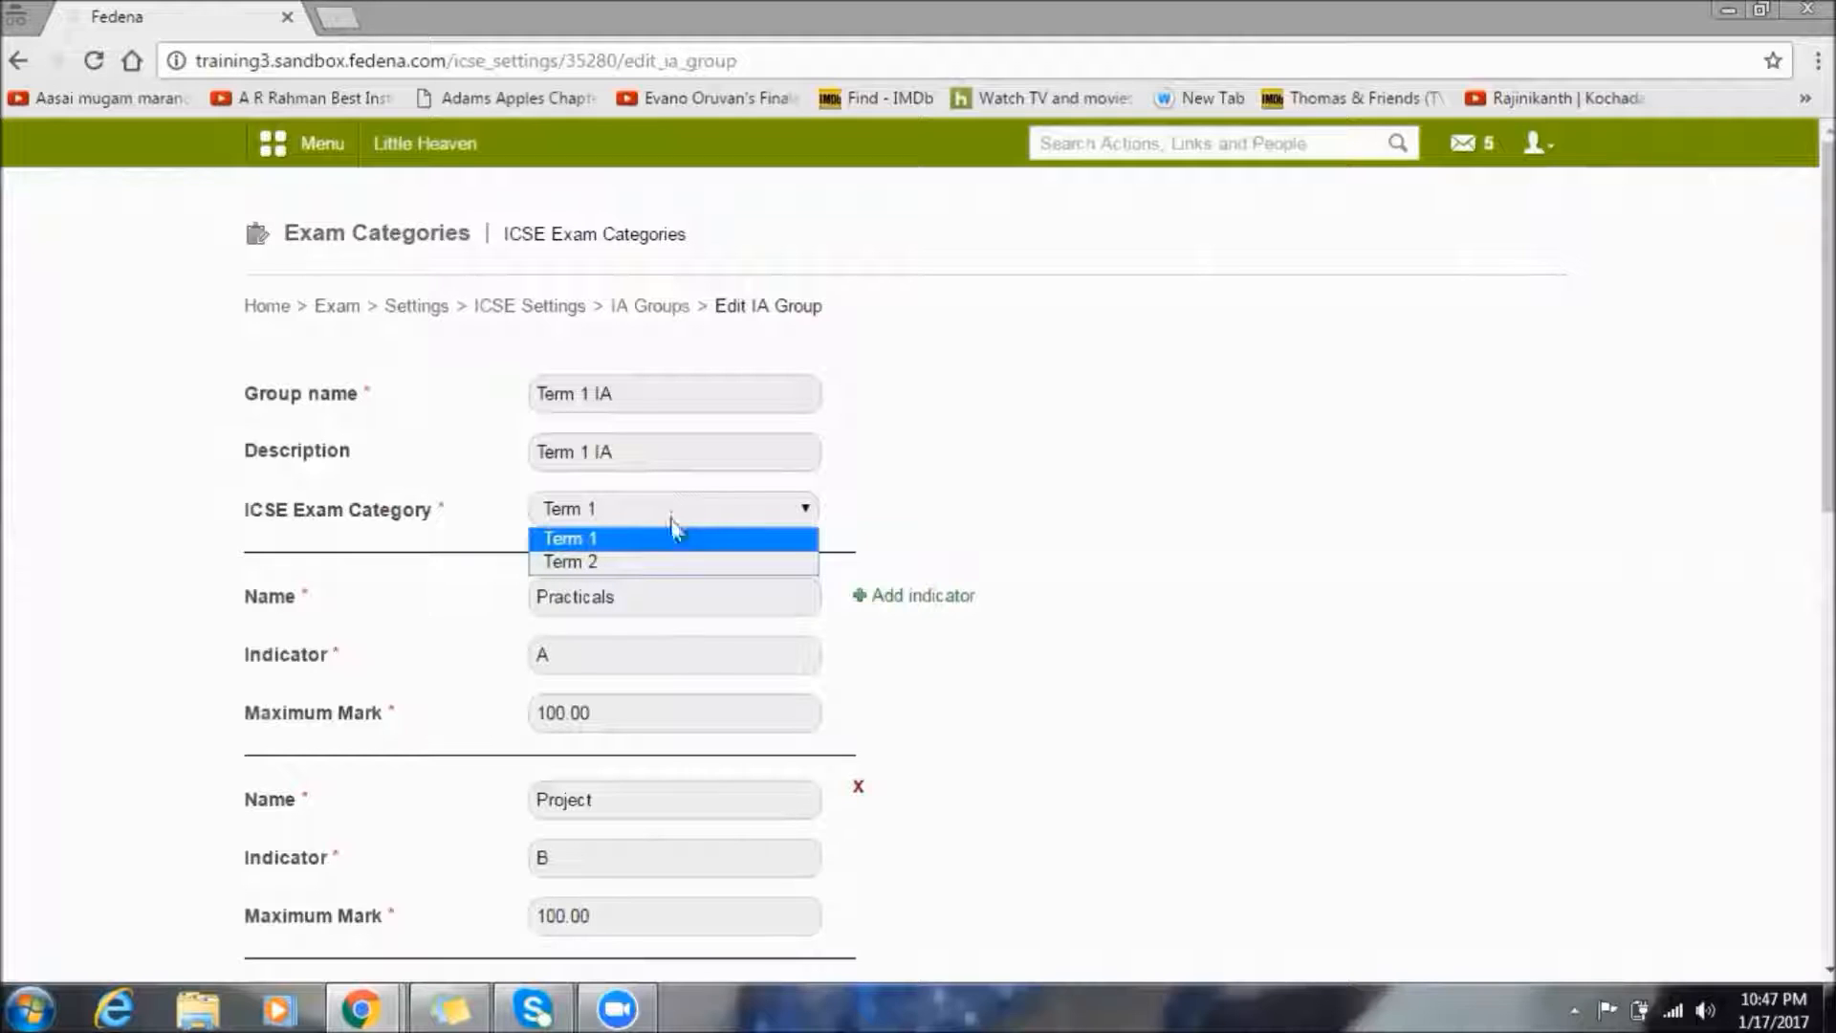
{"action": "left_click", "coordinate": [671, 545]}
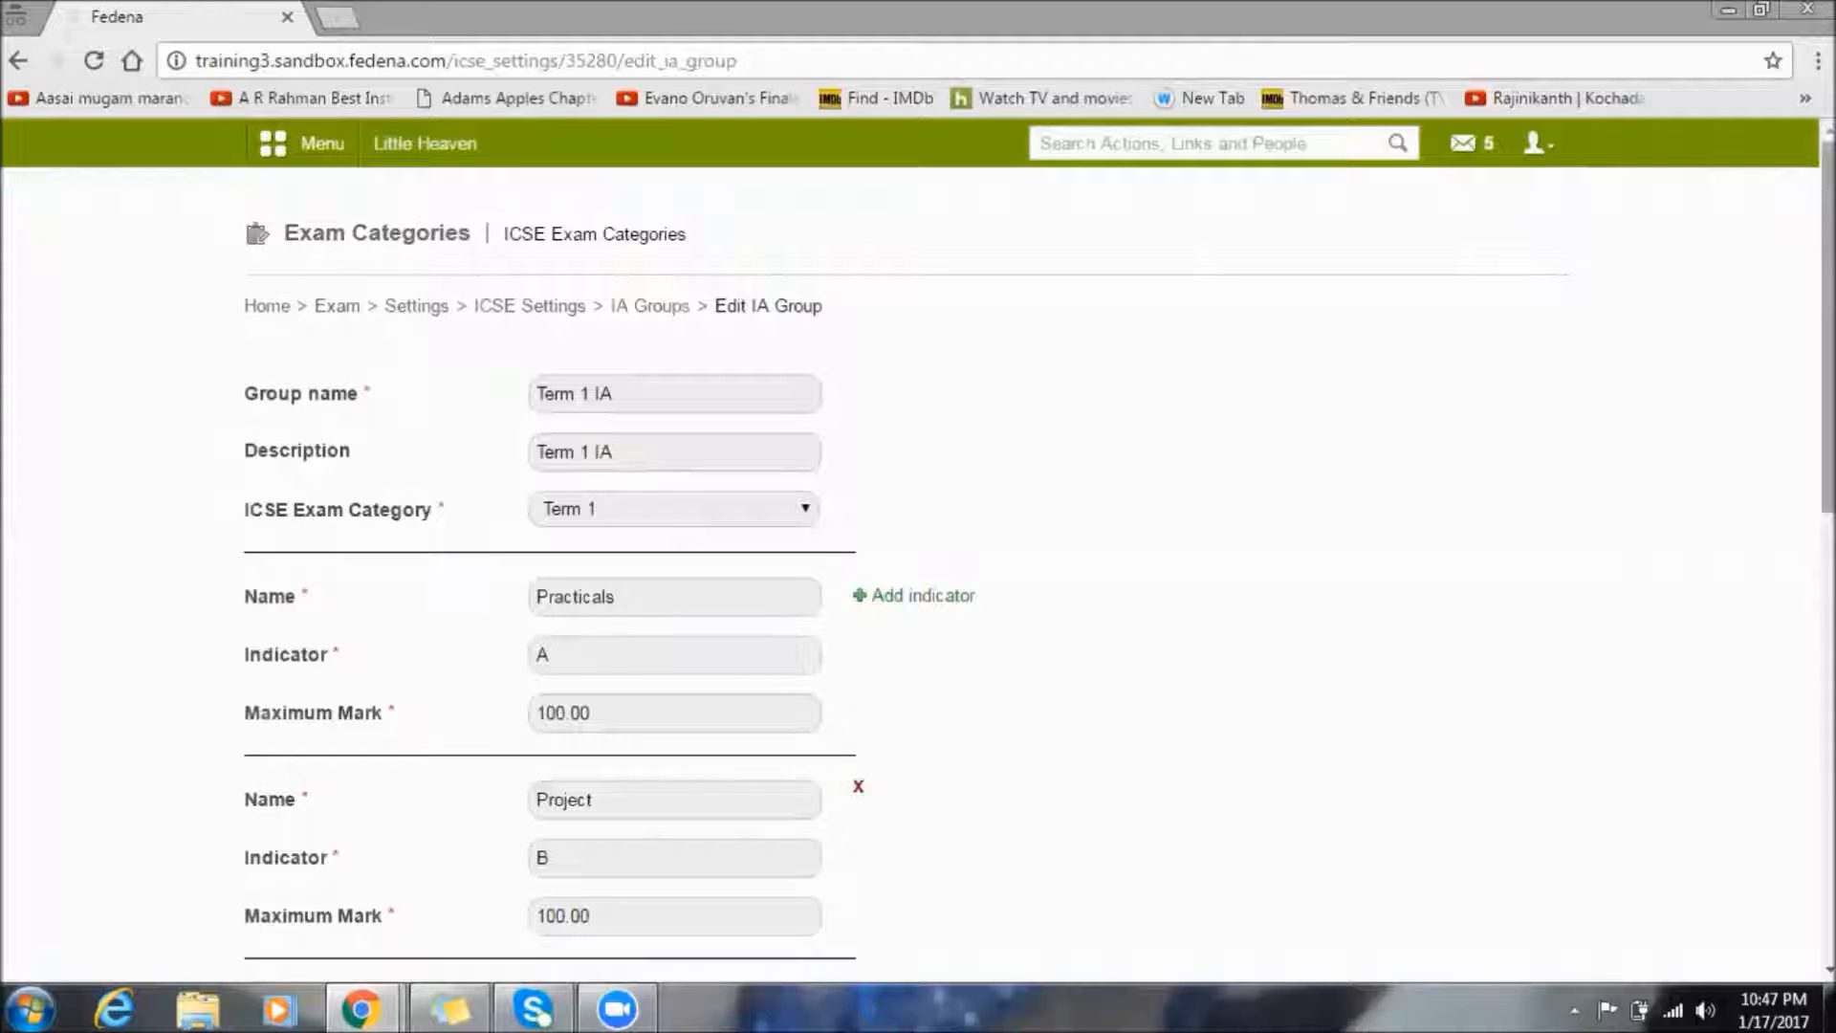
{"action": "scroll", "coordinate": [956, 574], "scroll_direction": "down", "scroll_amount": 3}
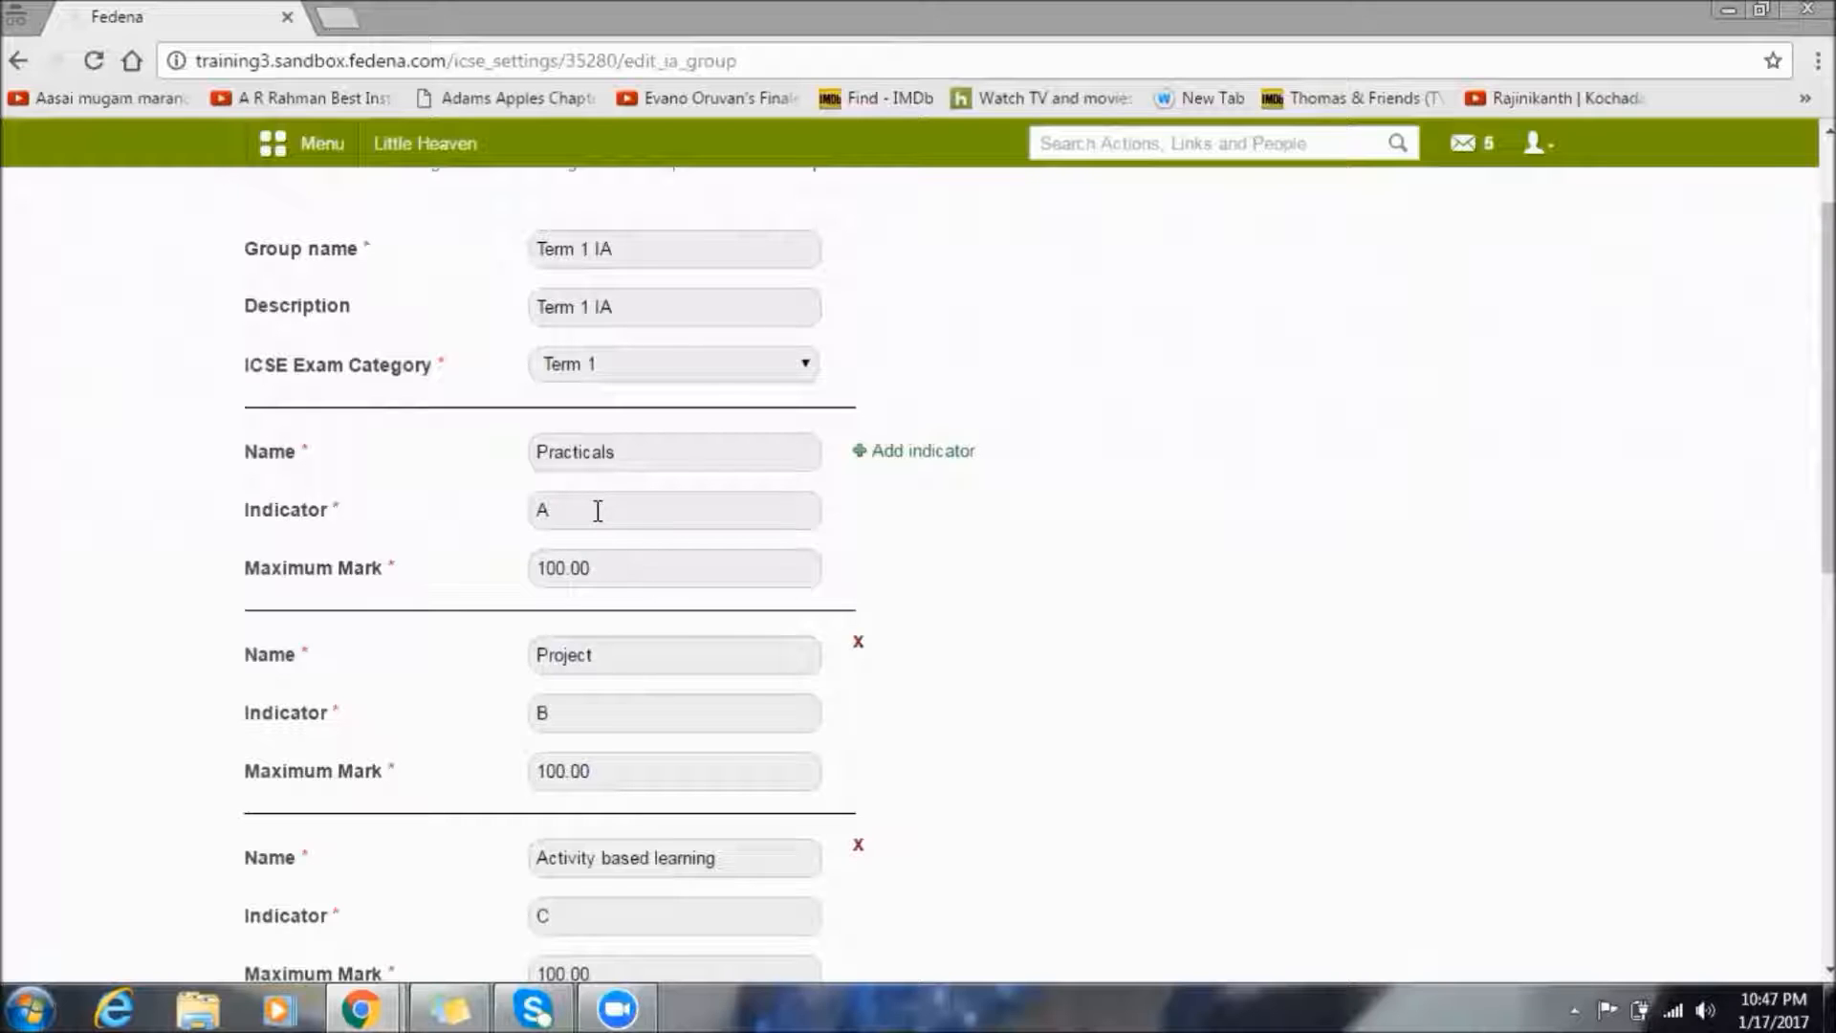
{"action": "left_click", "coordinate": [601, 582]}
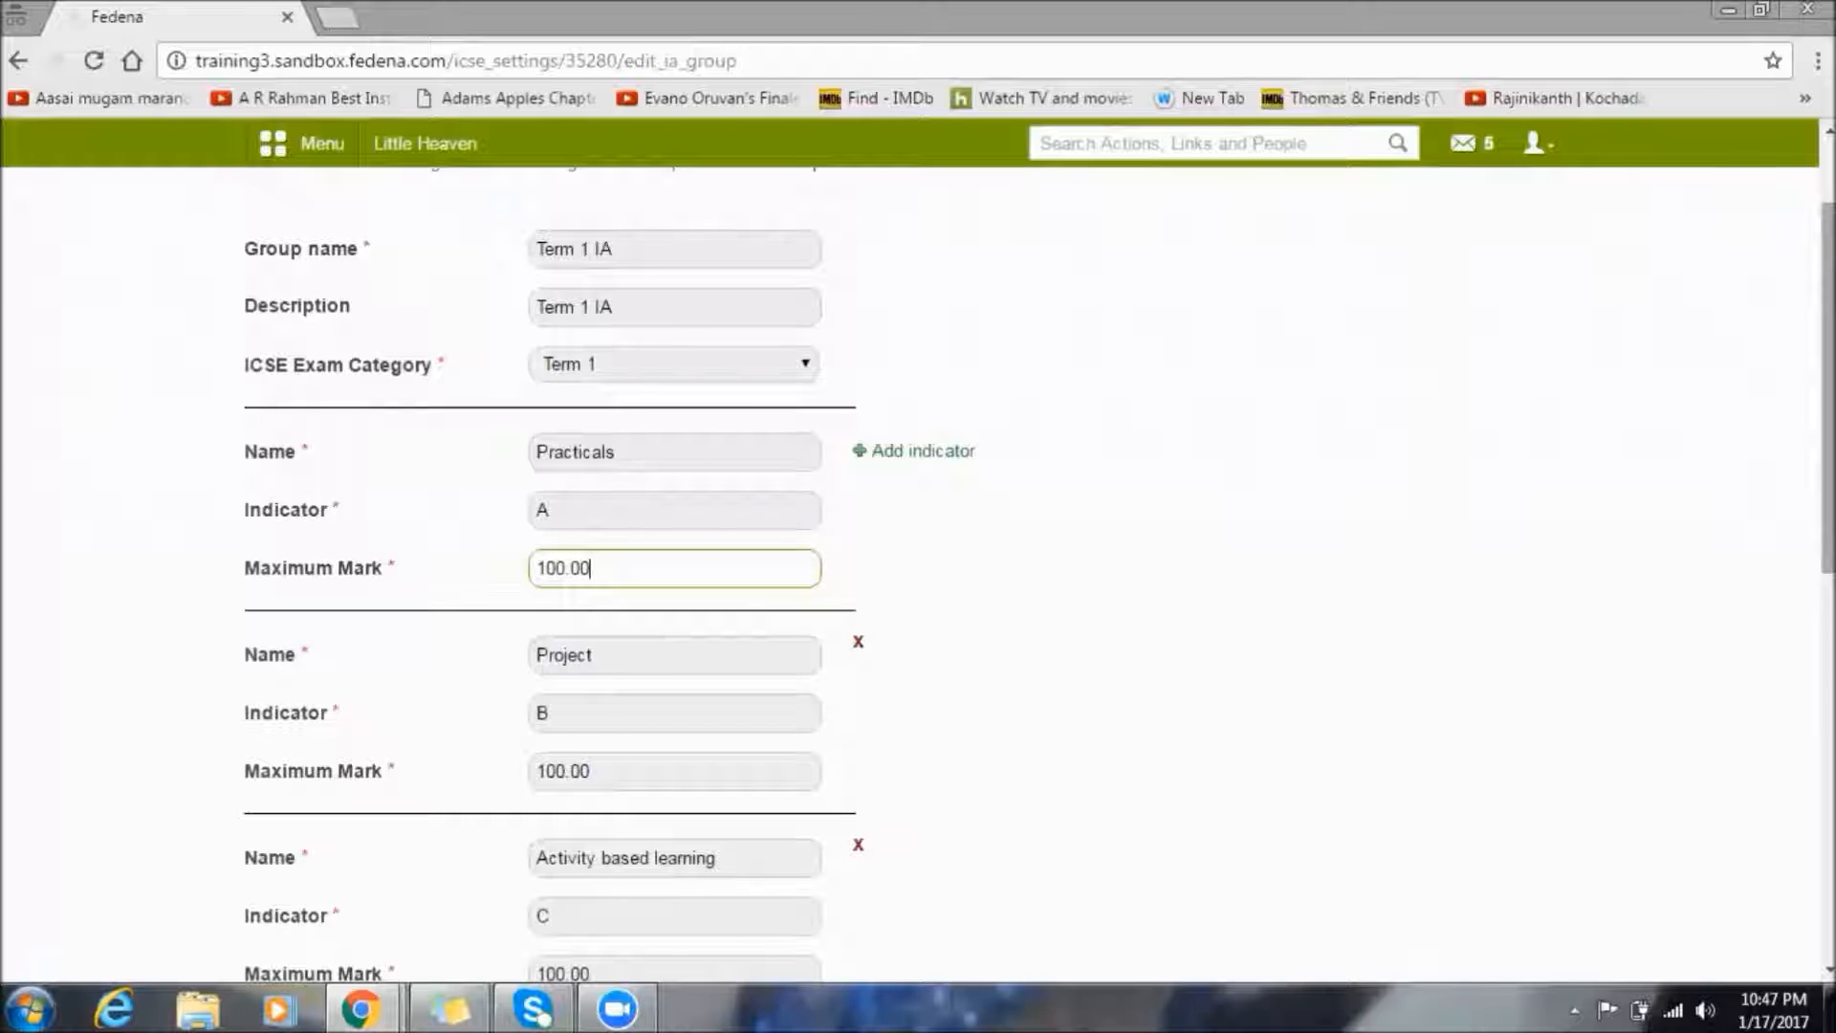
{"action": "scroll", "coordinate": [919, 593], "scroll_direction": "down", "scroll_amount": 2}
{"action": "scroll", "coordinate": [918, 574], "scroll_direction": "down", "scroll_amount": 4}
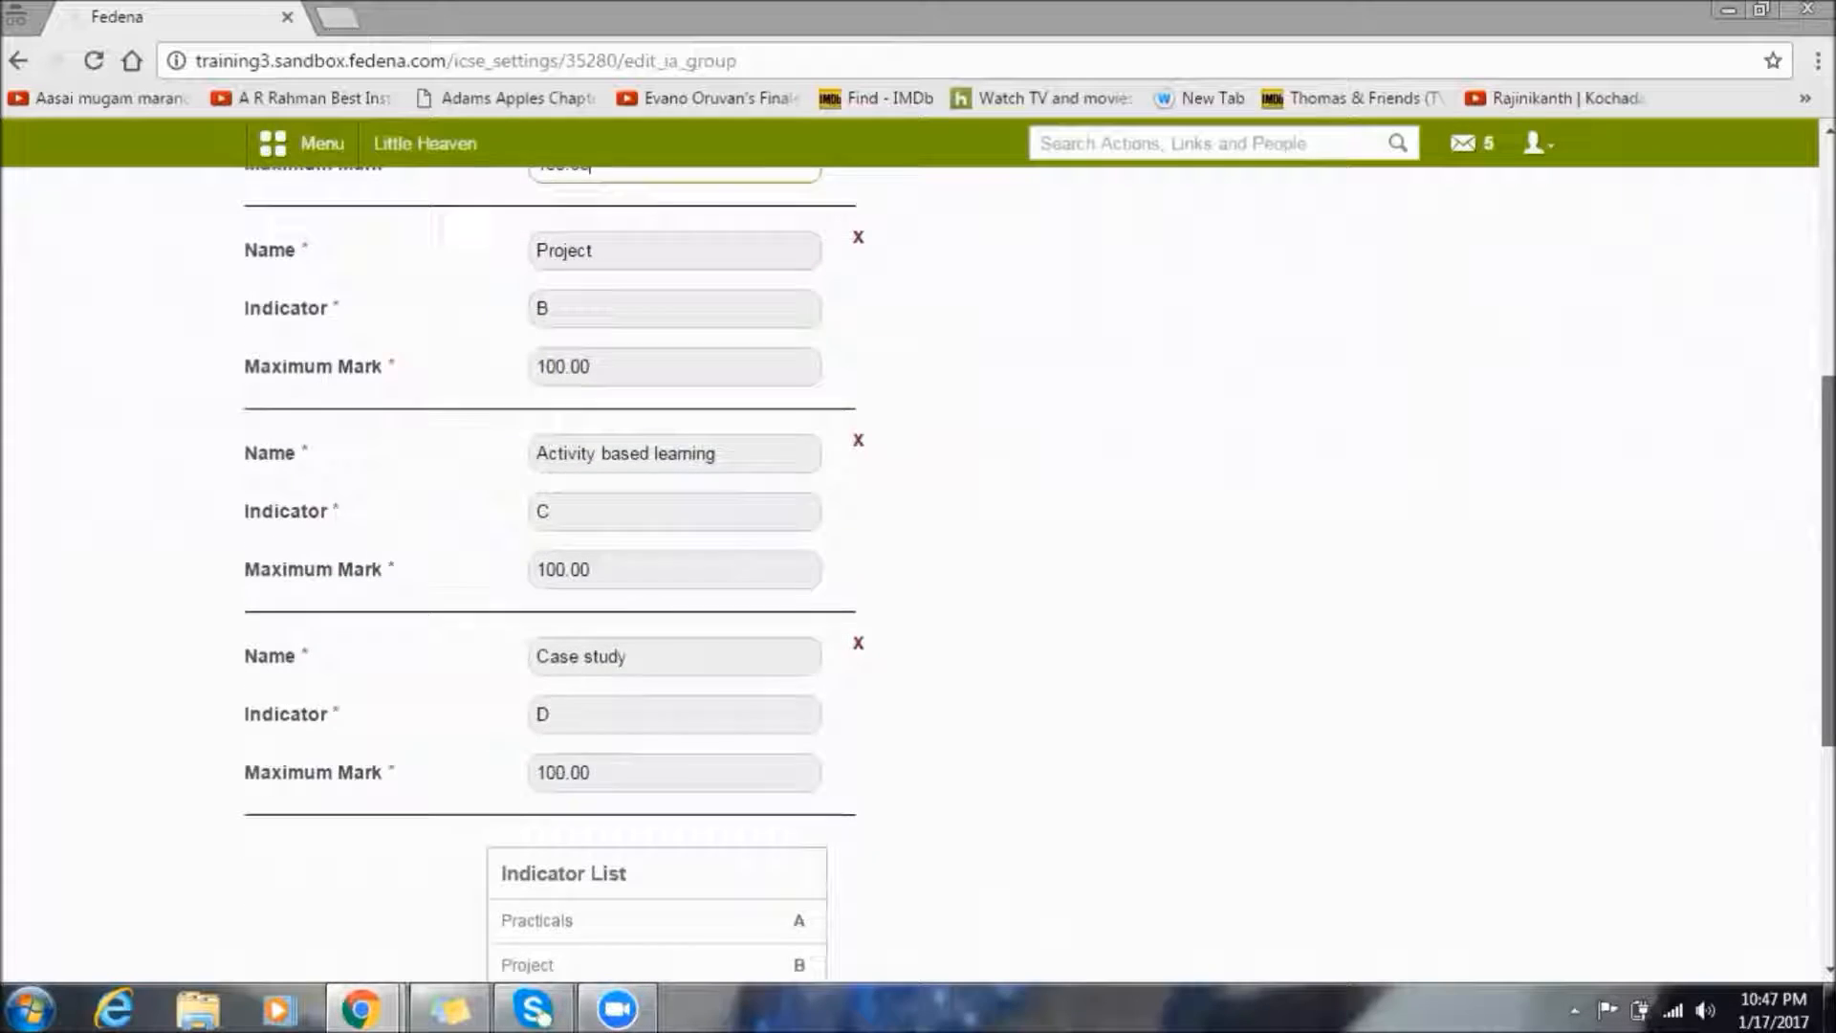
{"action": "scroll", "coordinate": [1348, 734], "scroll_direction": "down", "scroll_amount": 2}
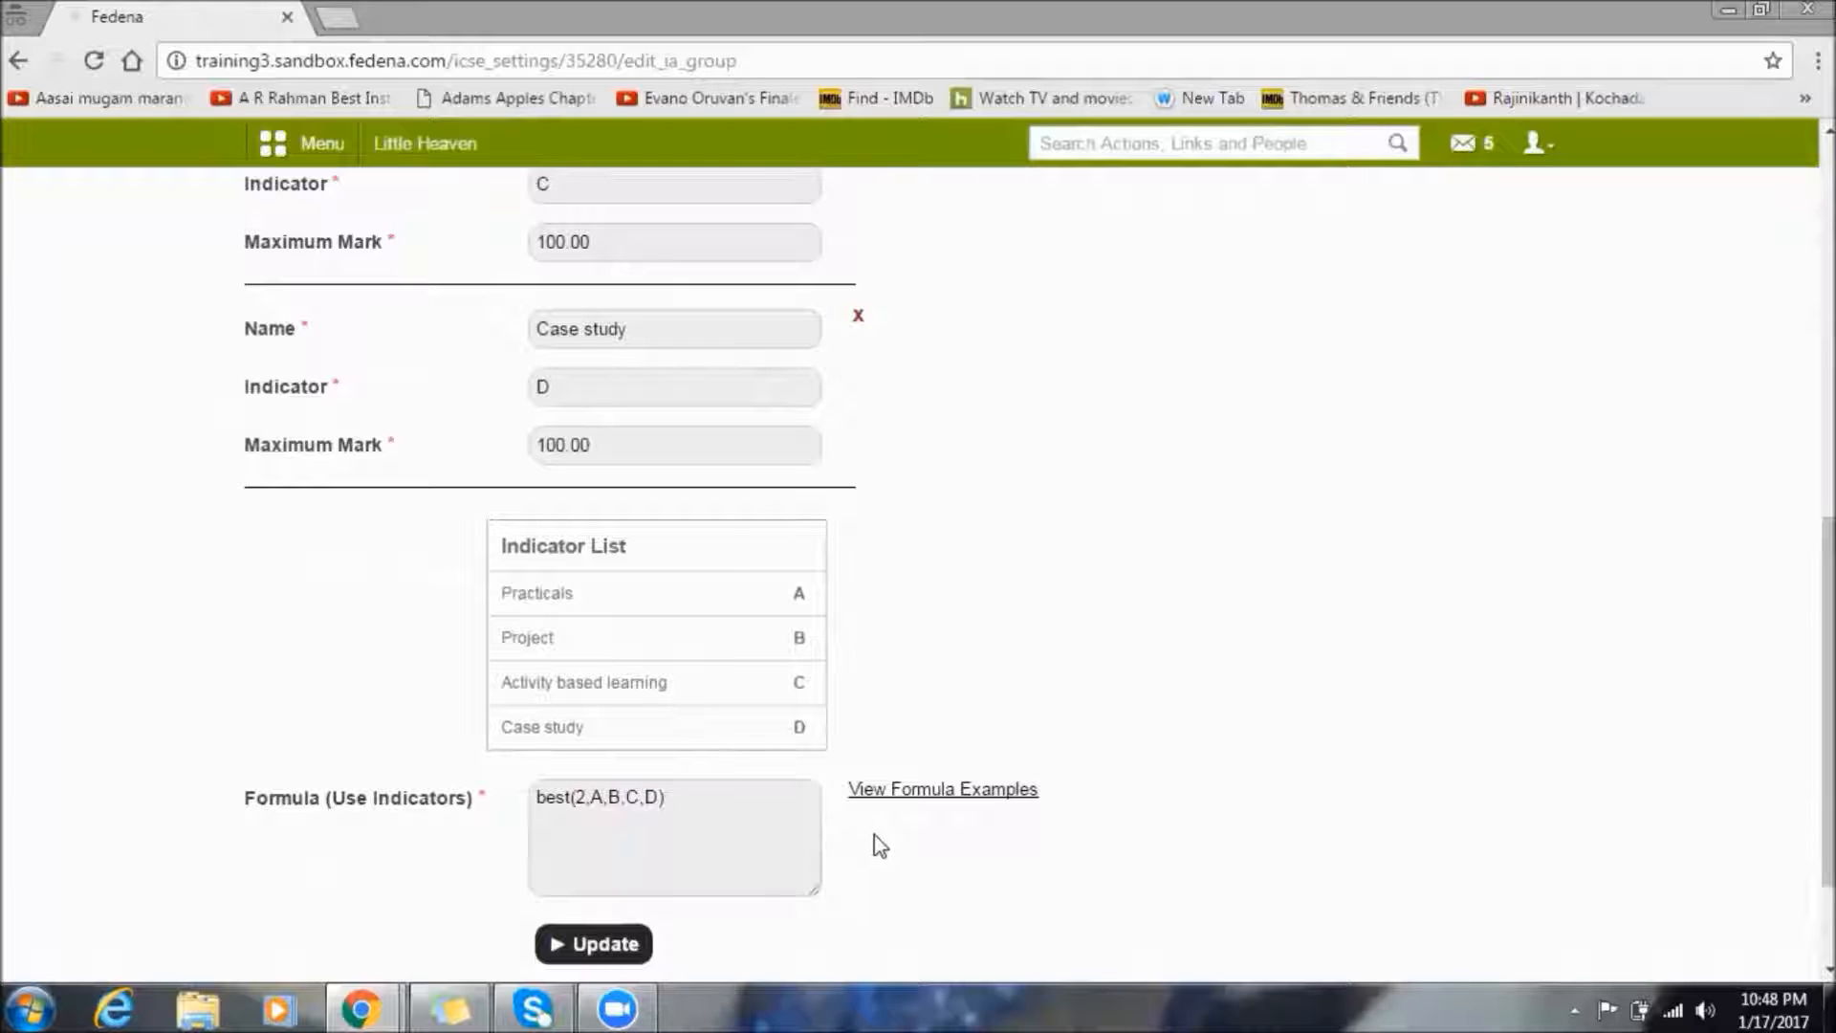
Step: View the formula examples for the Term 1 IA group and close them
{"action": "left_click", "coordinate": [964, 790]}
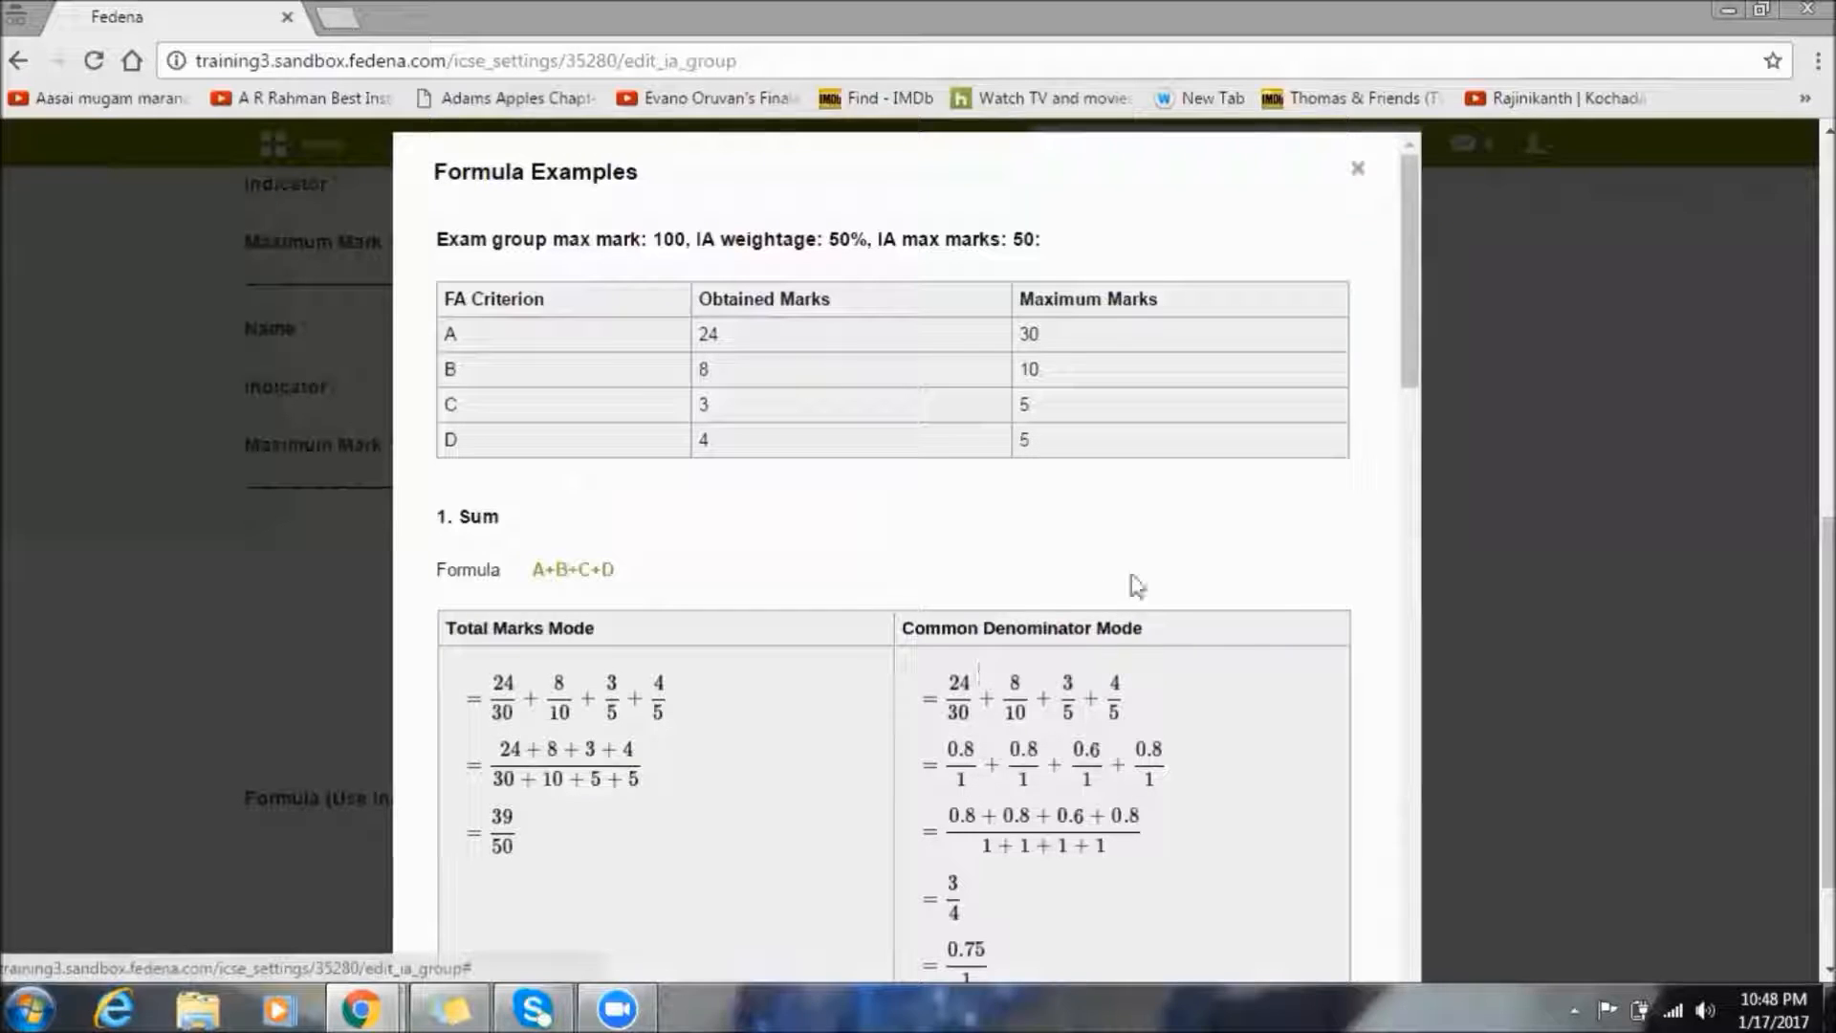
{"action": "left_click_drag", "start_coordinate": [1405, 353], "coordinate": [1304, 271]}
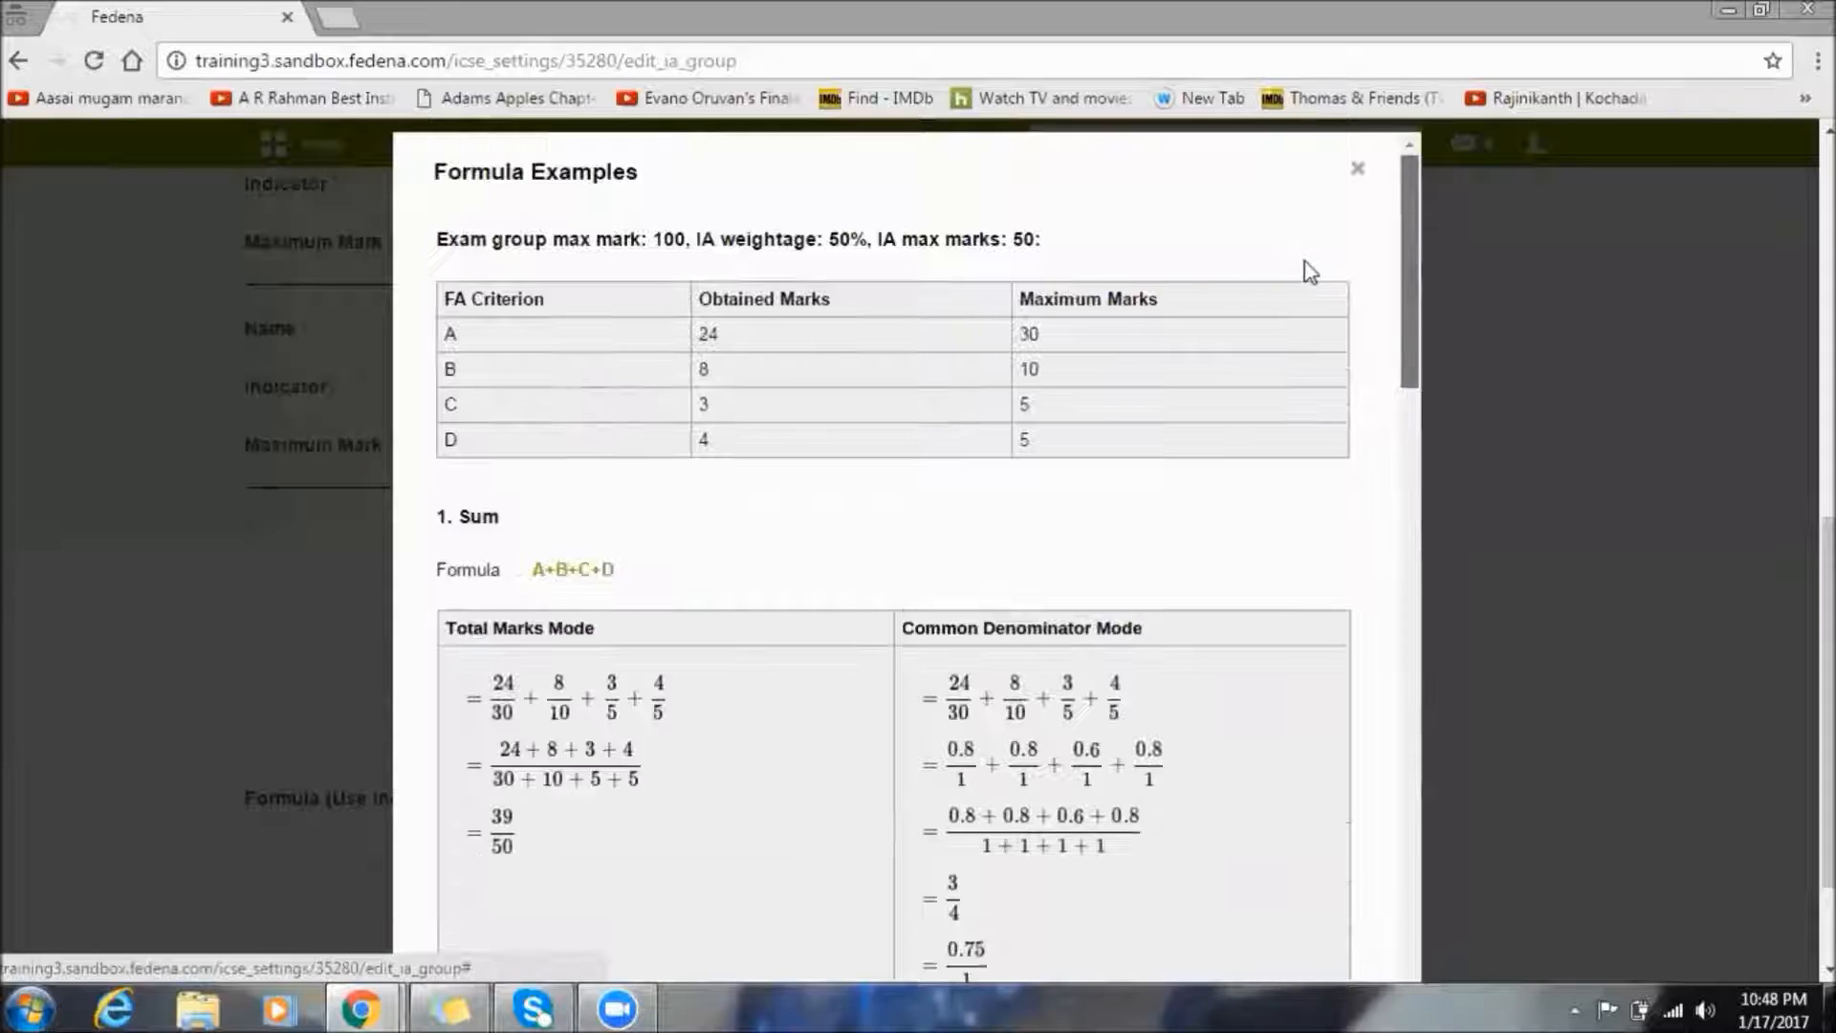
{"action": "left_click", "coordinate": [1357, 170]}
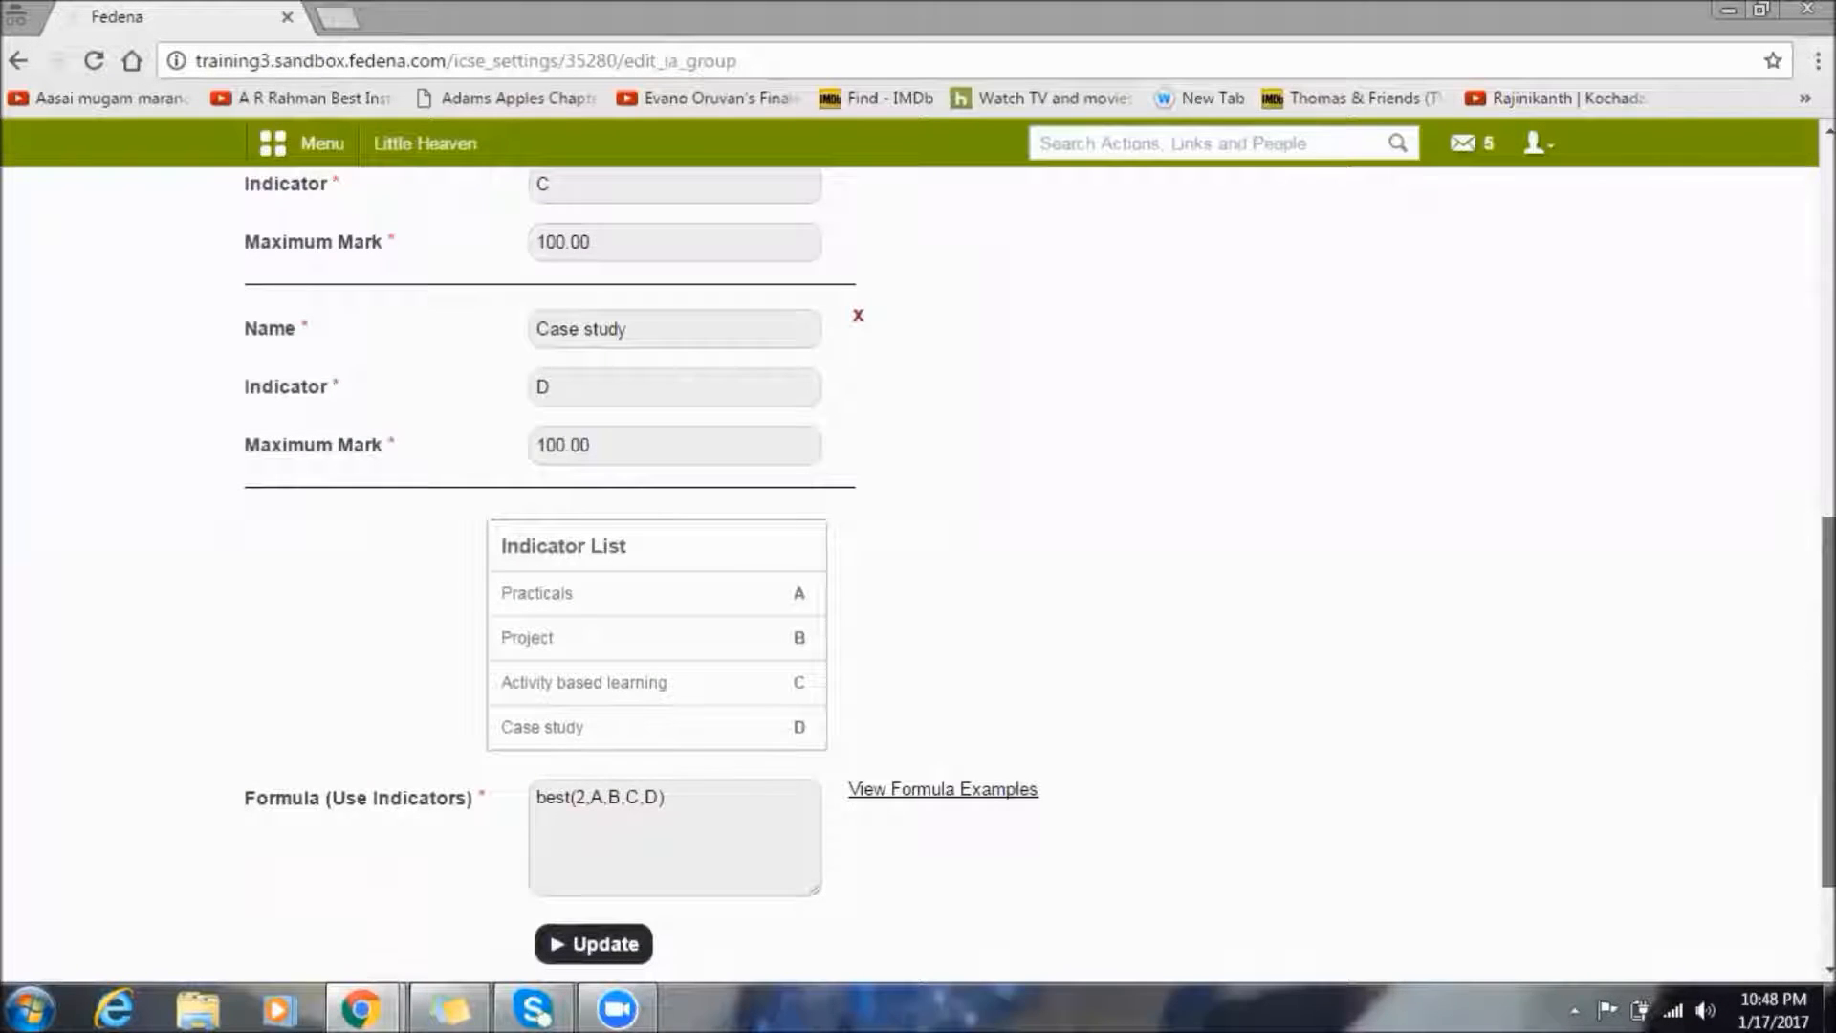
Step: Review the Term 1 IA group's indicators and formula once more, and return to the IA Groups list
{"action": "scroll", "coordinate": [1790, 424], "scroll_direction": "down", "scroll_amount": 2}
{"action": "scroll", "coordinate": [1789, 424], "scroll_direction": "up", "scroll_amount": 8}
{"action": "scroll", "coordinate": [1790, 424], "scroll_direction": "up", "scroll_amount": 2}
{"action": "scroll", "coordinate": [1750, 341], "scroll_direction": "down", "scroll_amount": 9}
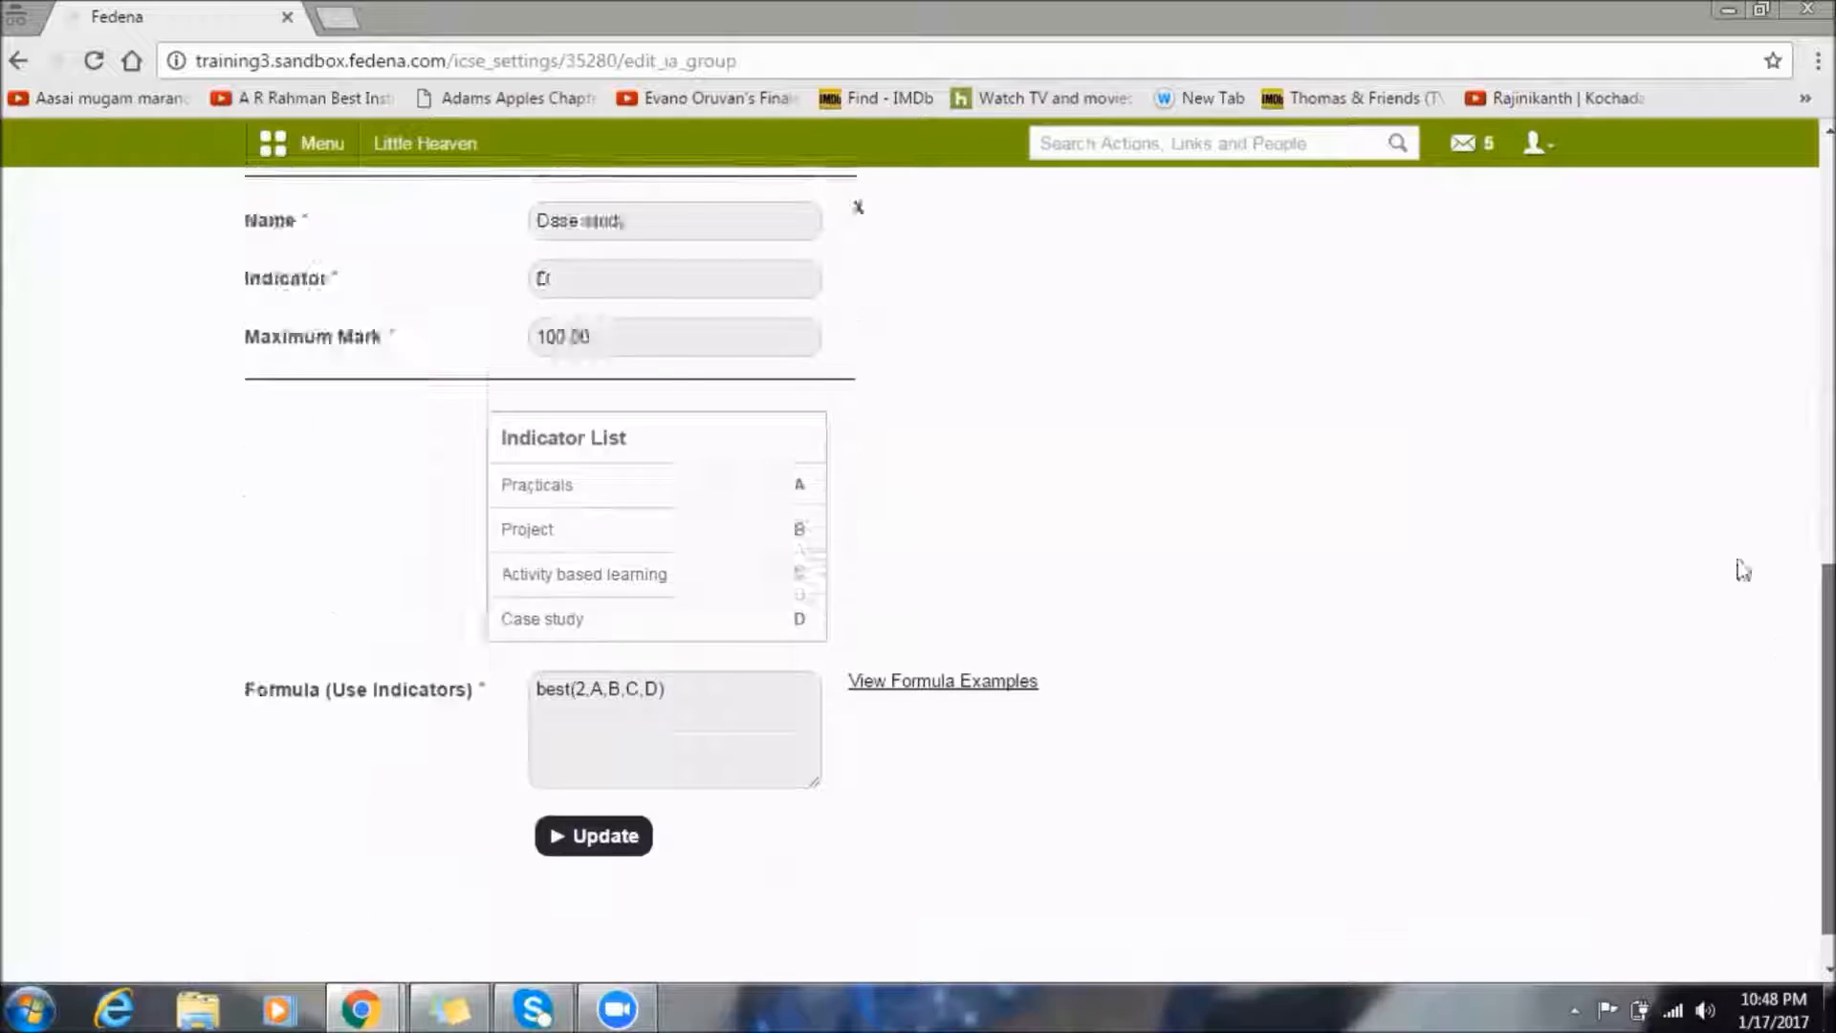
{"action": "scroll", "coordinate": [1743, 570], "scroll_direction": "up", "scroll_amount": 10}
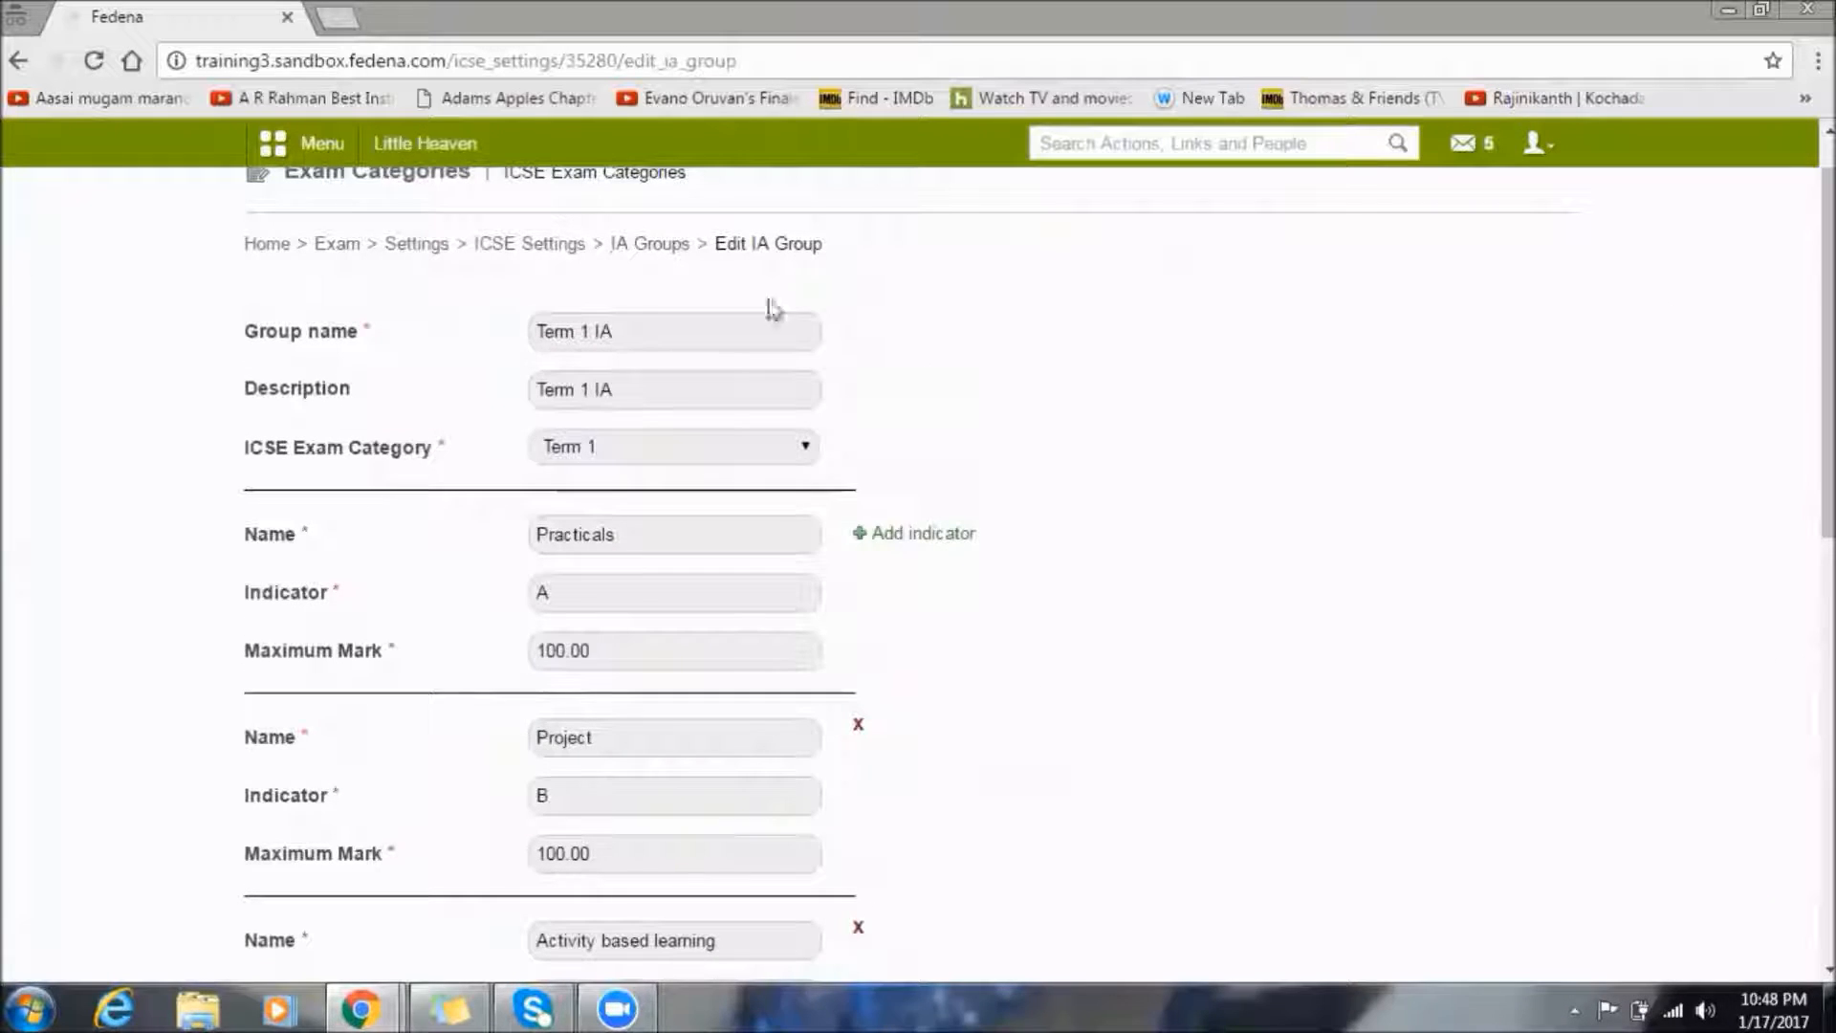
{"action": "left_click", "coordinate": [650, 245]}
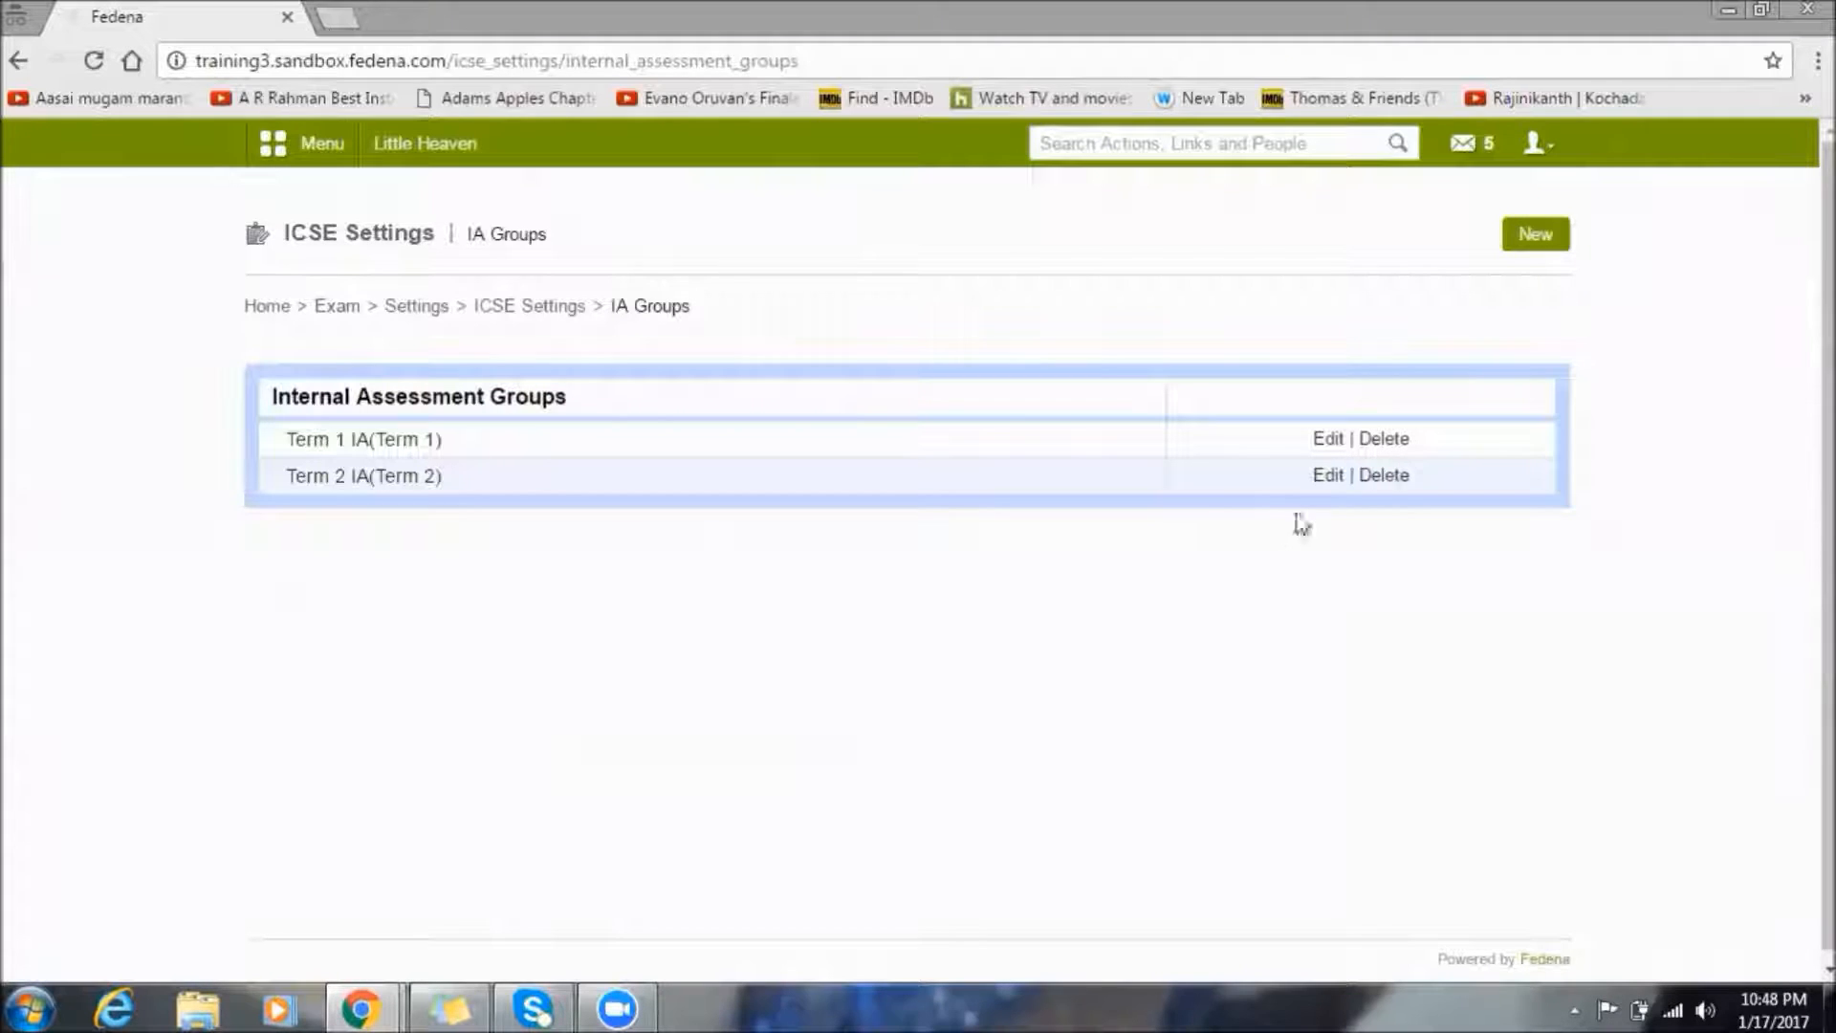
Step: Open the Term 2 IA group, examine its exam category and indicators, and return to the IA Groups list
{"action": "left_click", "coordinate": [1326, 480]}
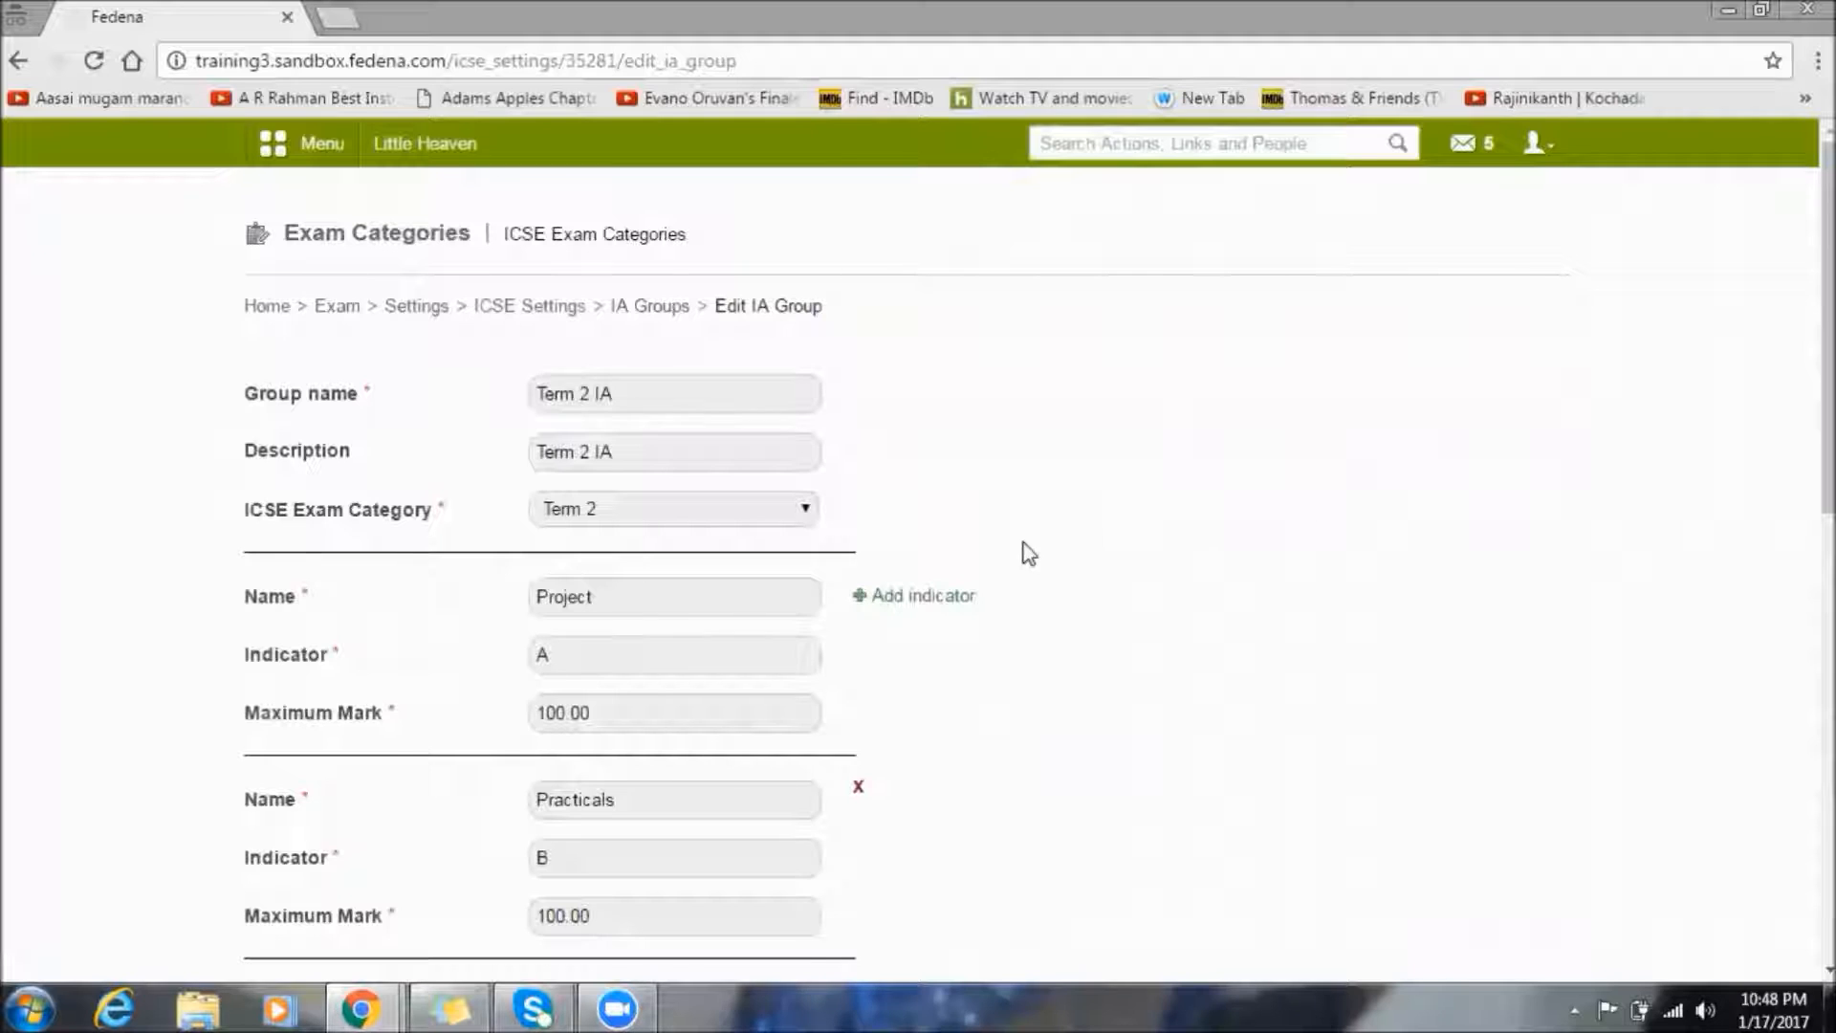
{"action": "left_click", "coordinate": [750, 517]}
{"action": "left_click", "coordinate": [751, 518]}
{"action": "left_click_drag", "start_coordinate": [1828, 325], "coordinate": [1828, 461]}
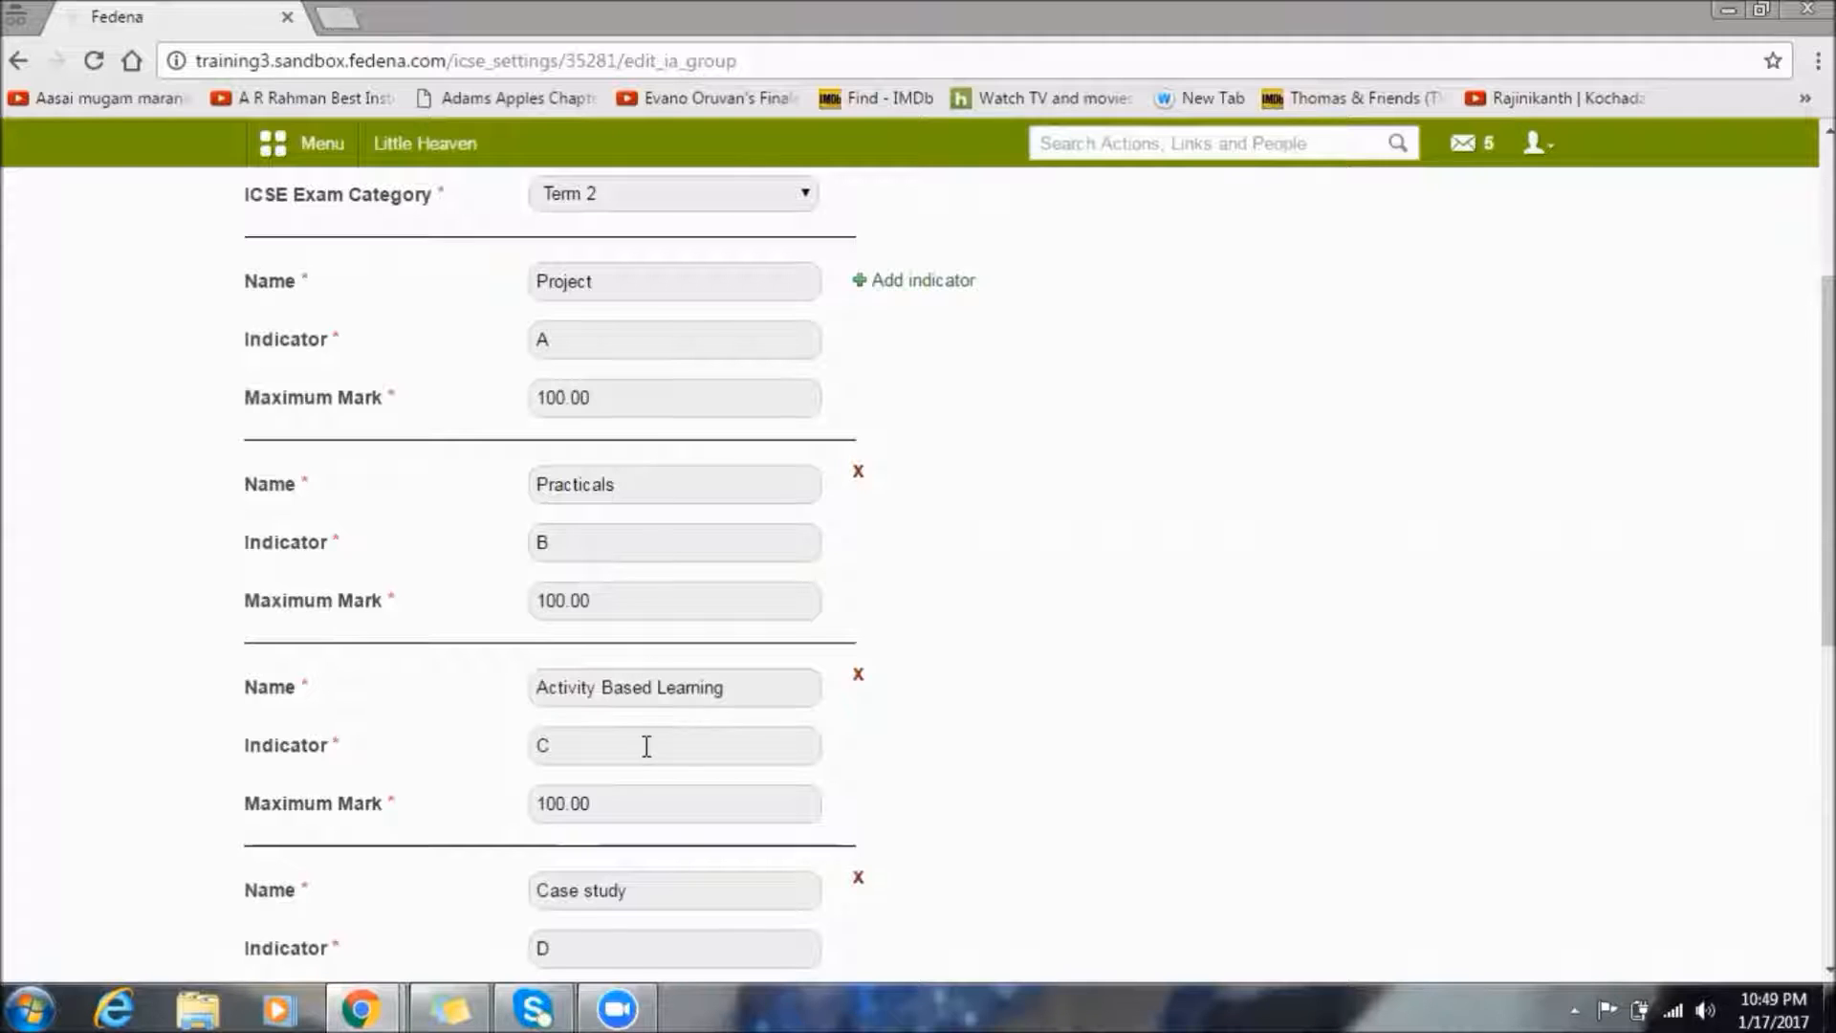
{"action": "left_click_drag", "start_coordinate": [1828, 536], "coordinate": [1778, 406]}
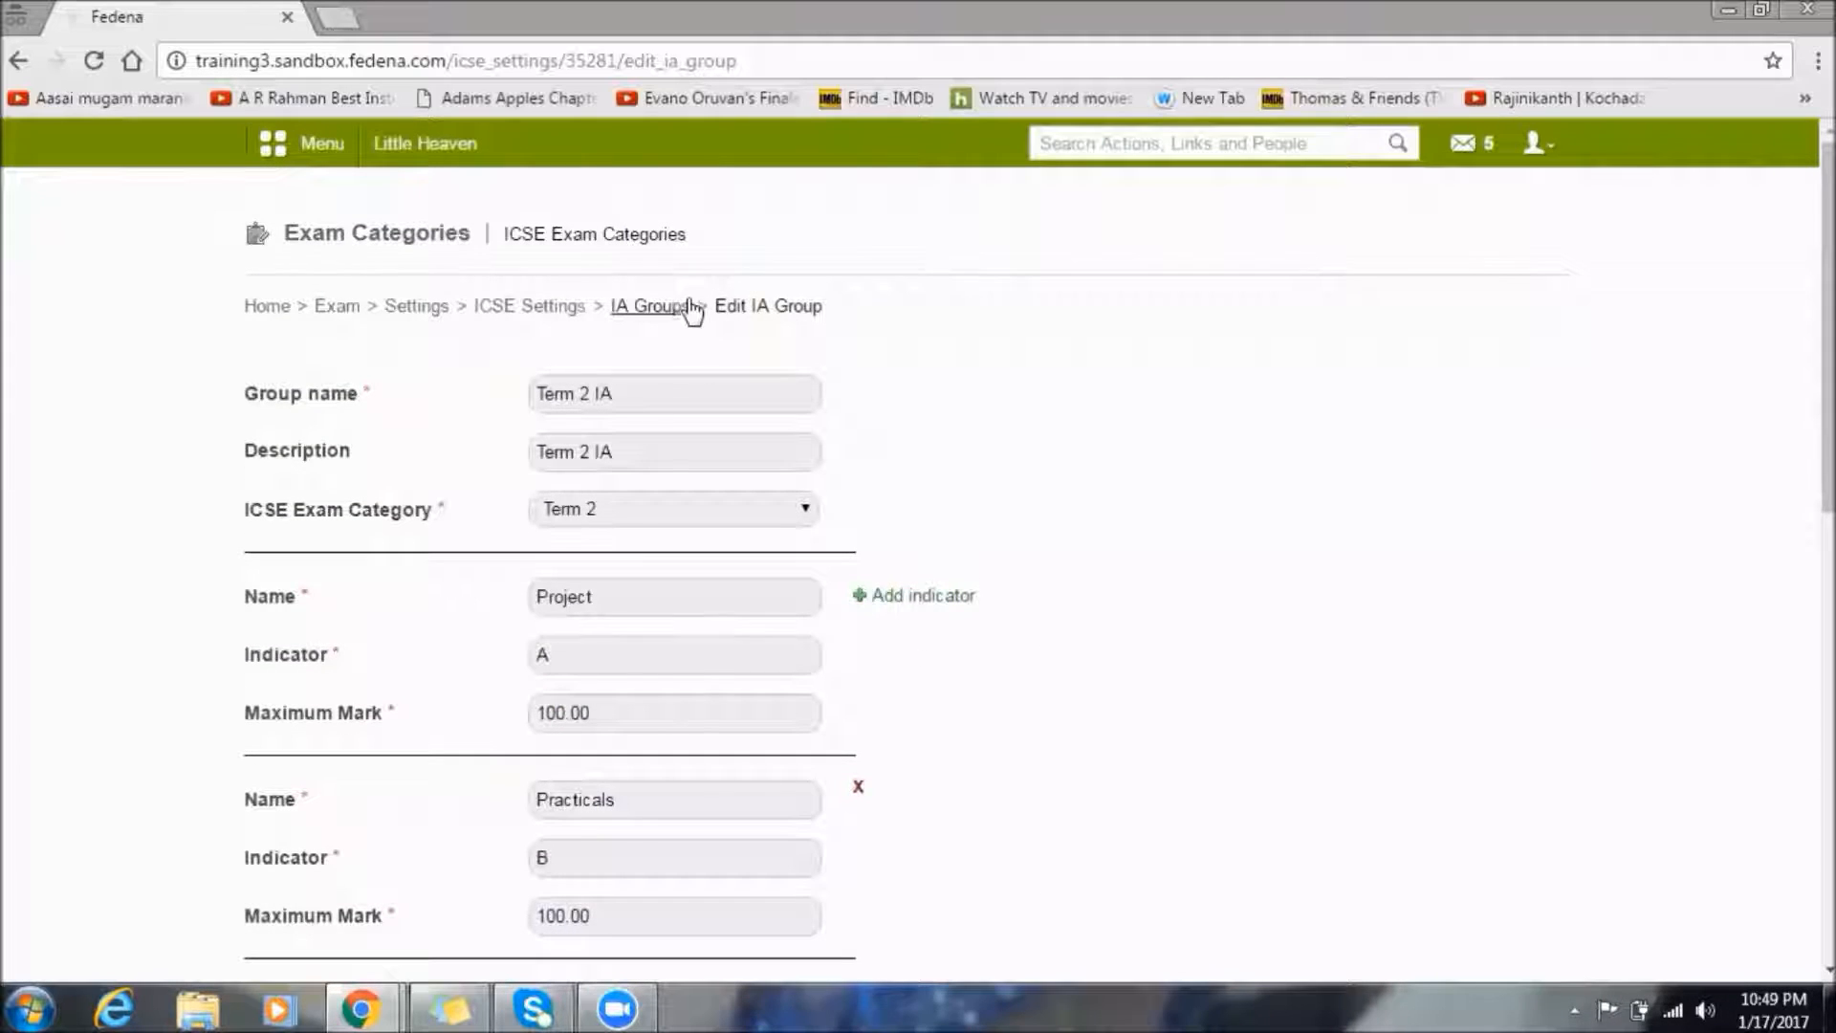
{"action": "left_click", "coordinate": [678, 326]}
Step: In the IA group assignment settings, assign Term 1 IA and Term 2 IA to the Grade 11 subject English(Eng) and save
{"action": "left_click", "coordinate": [555, 316]}
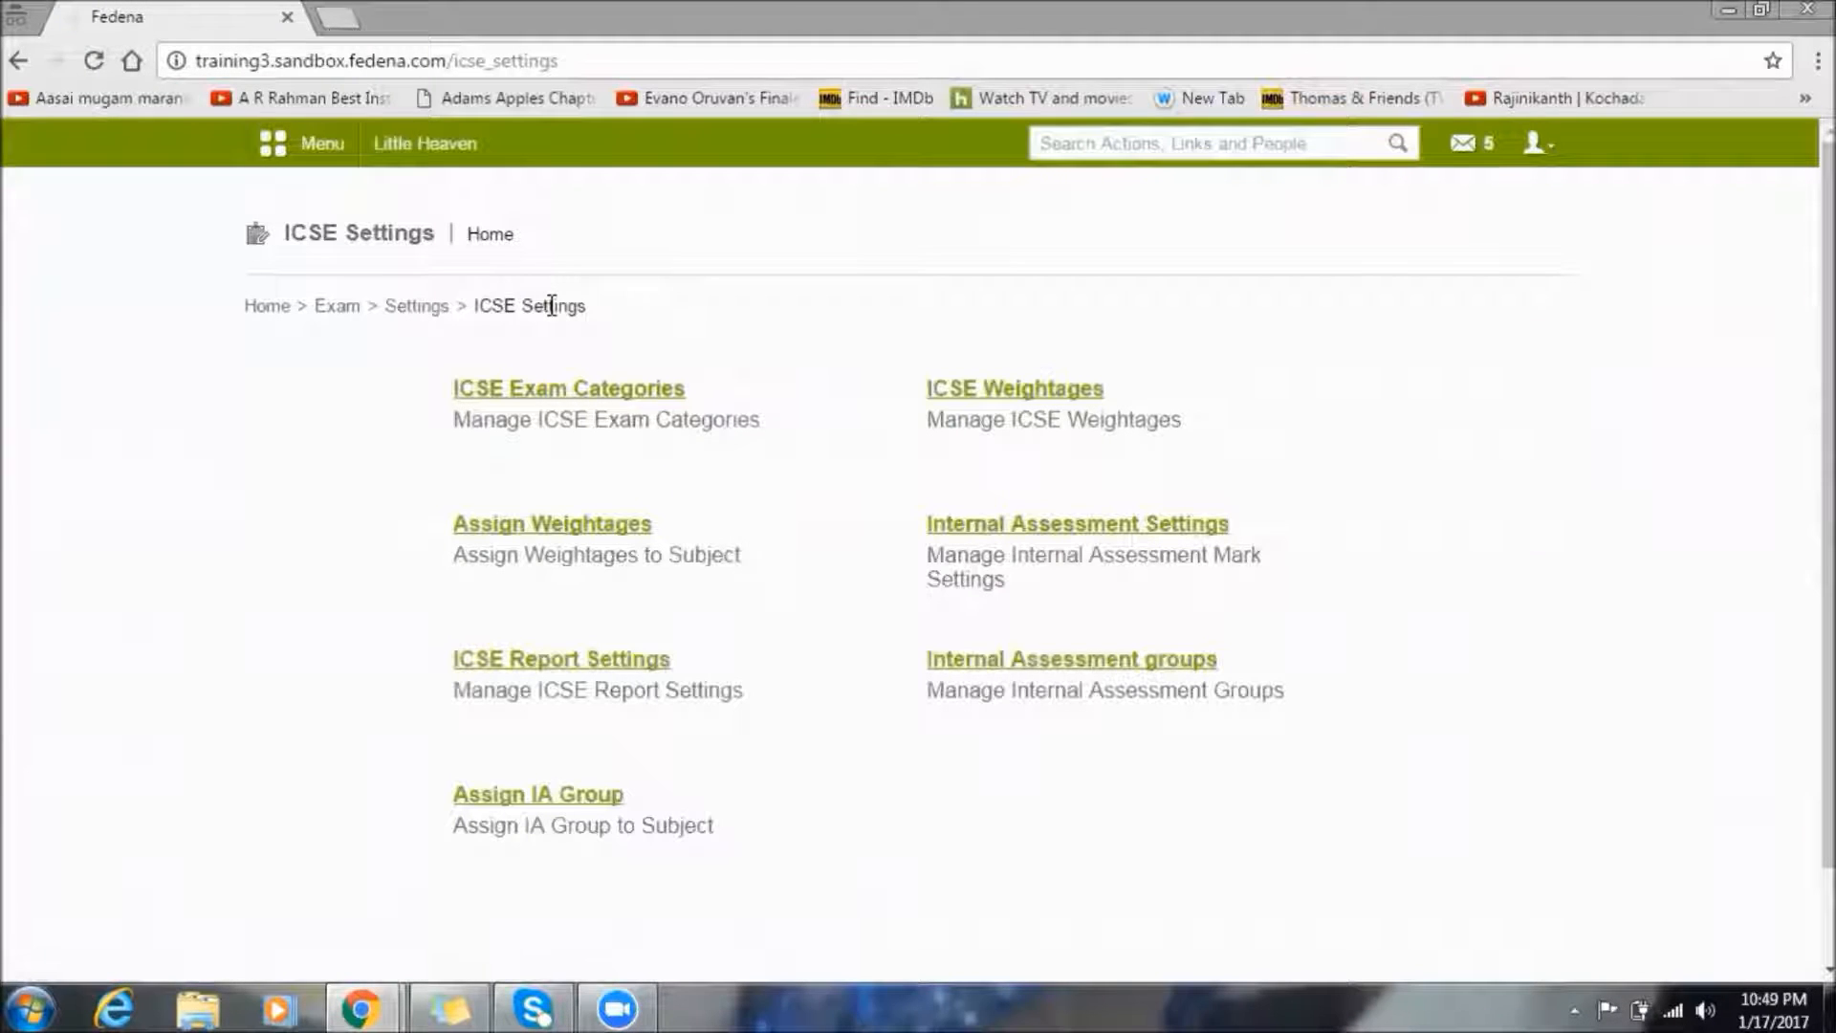
{"action": "left_click", "coordinate": [550, 803]}
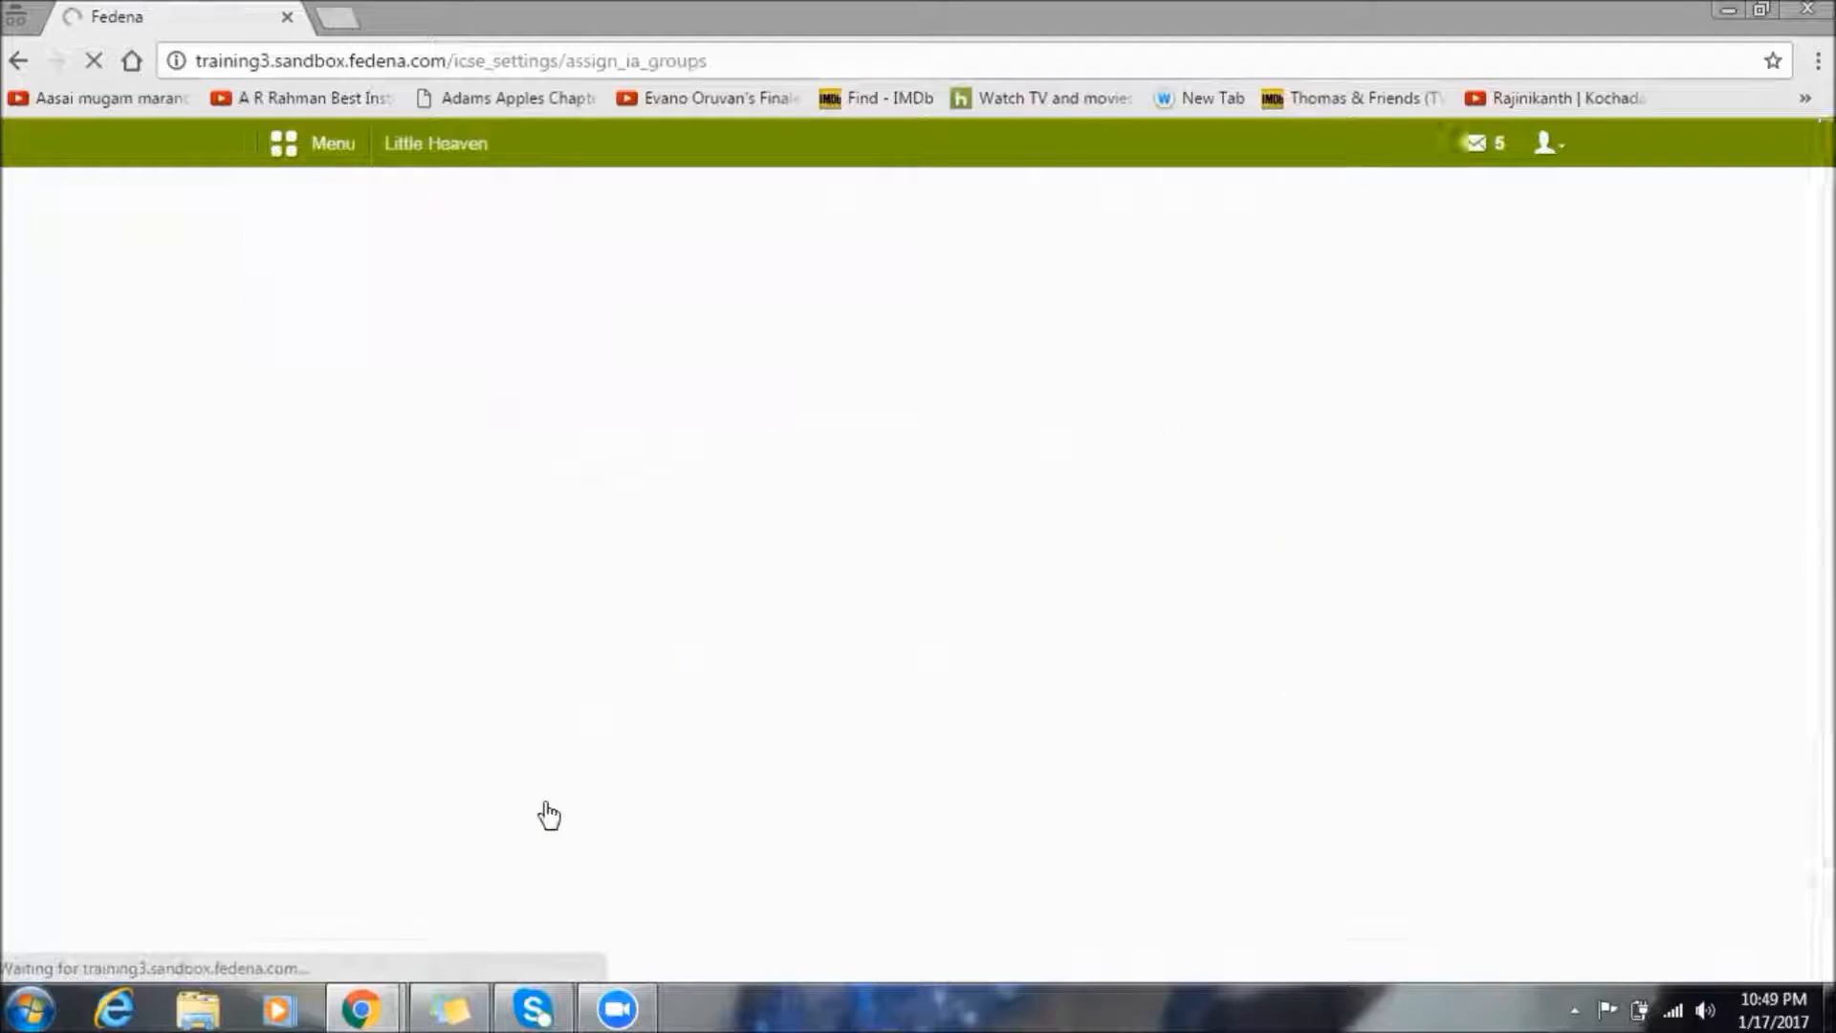
{"action": "left_click", "coordinate": [677, 396]}
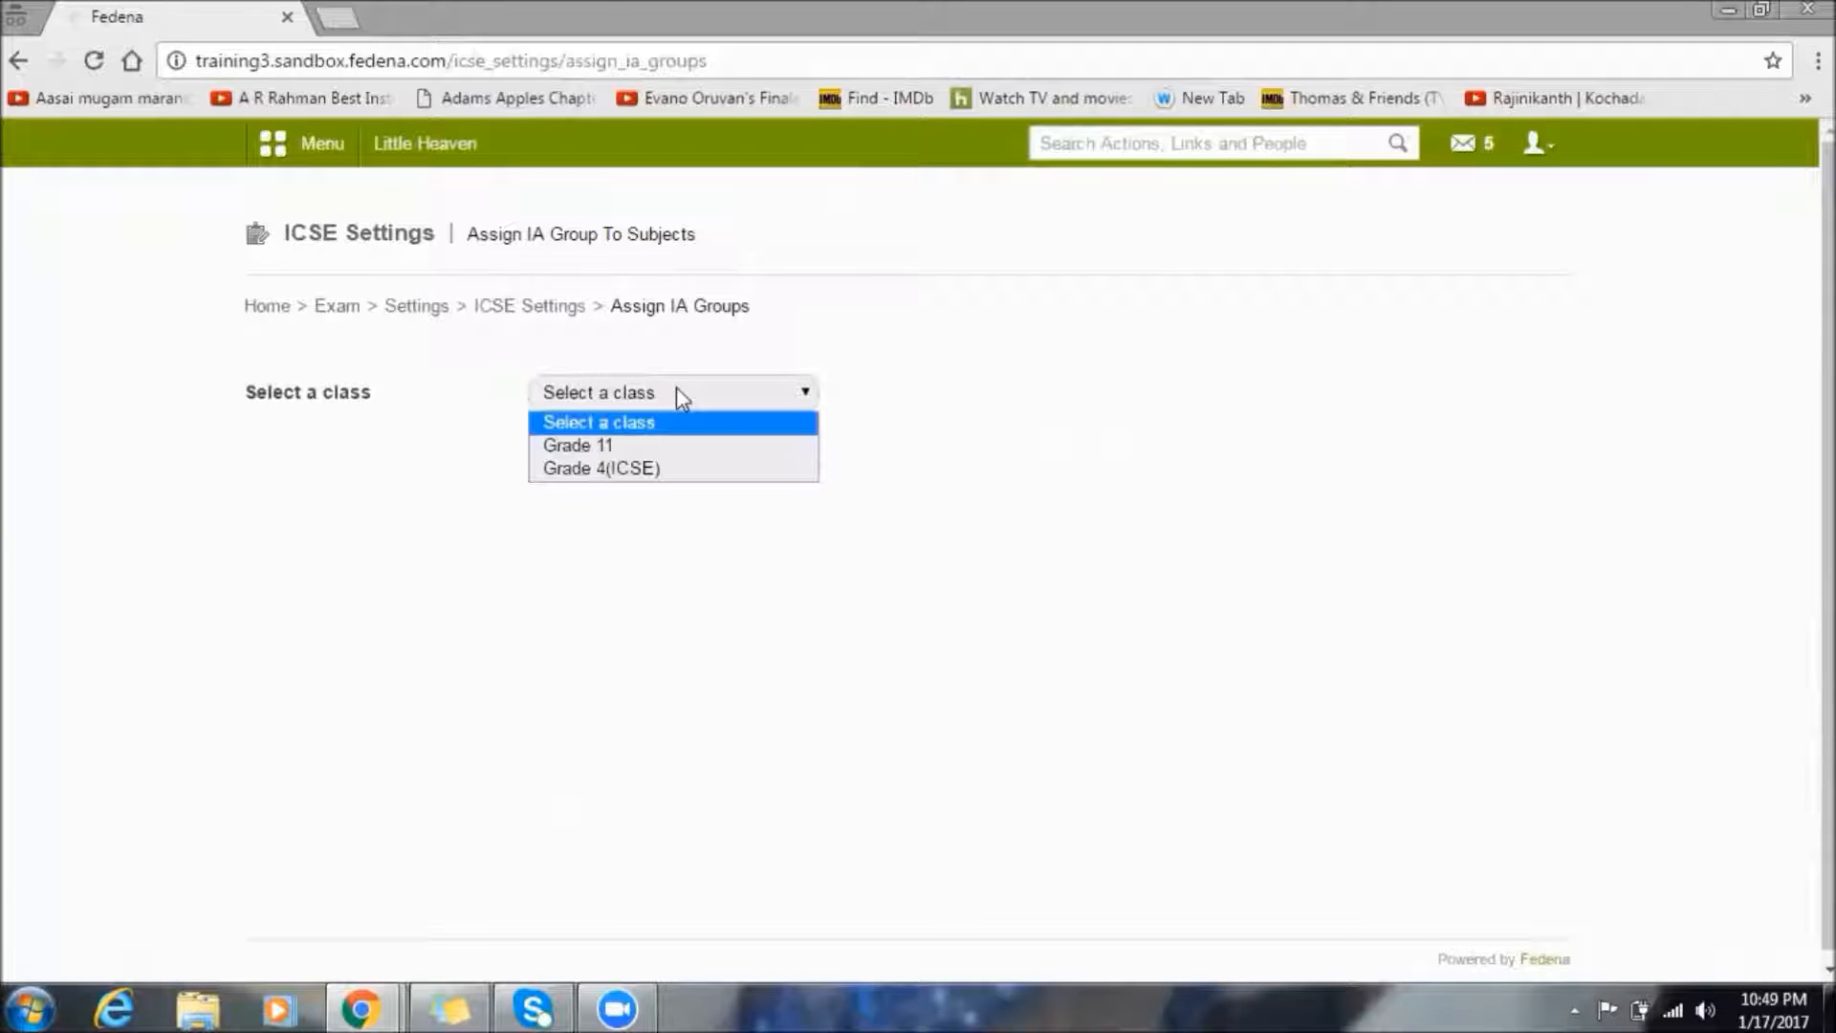
{"action": "left_click", "coordinate": [660, 445]}
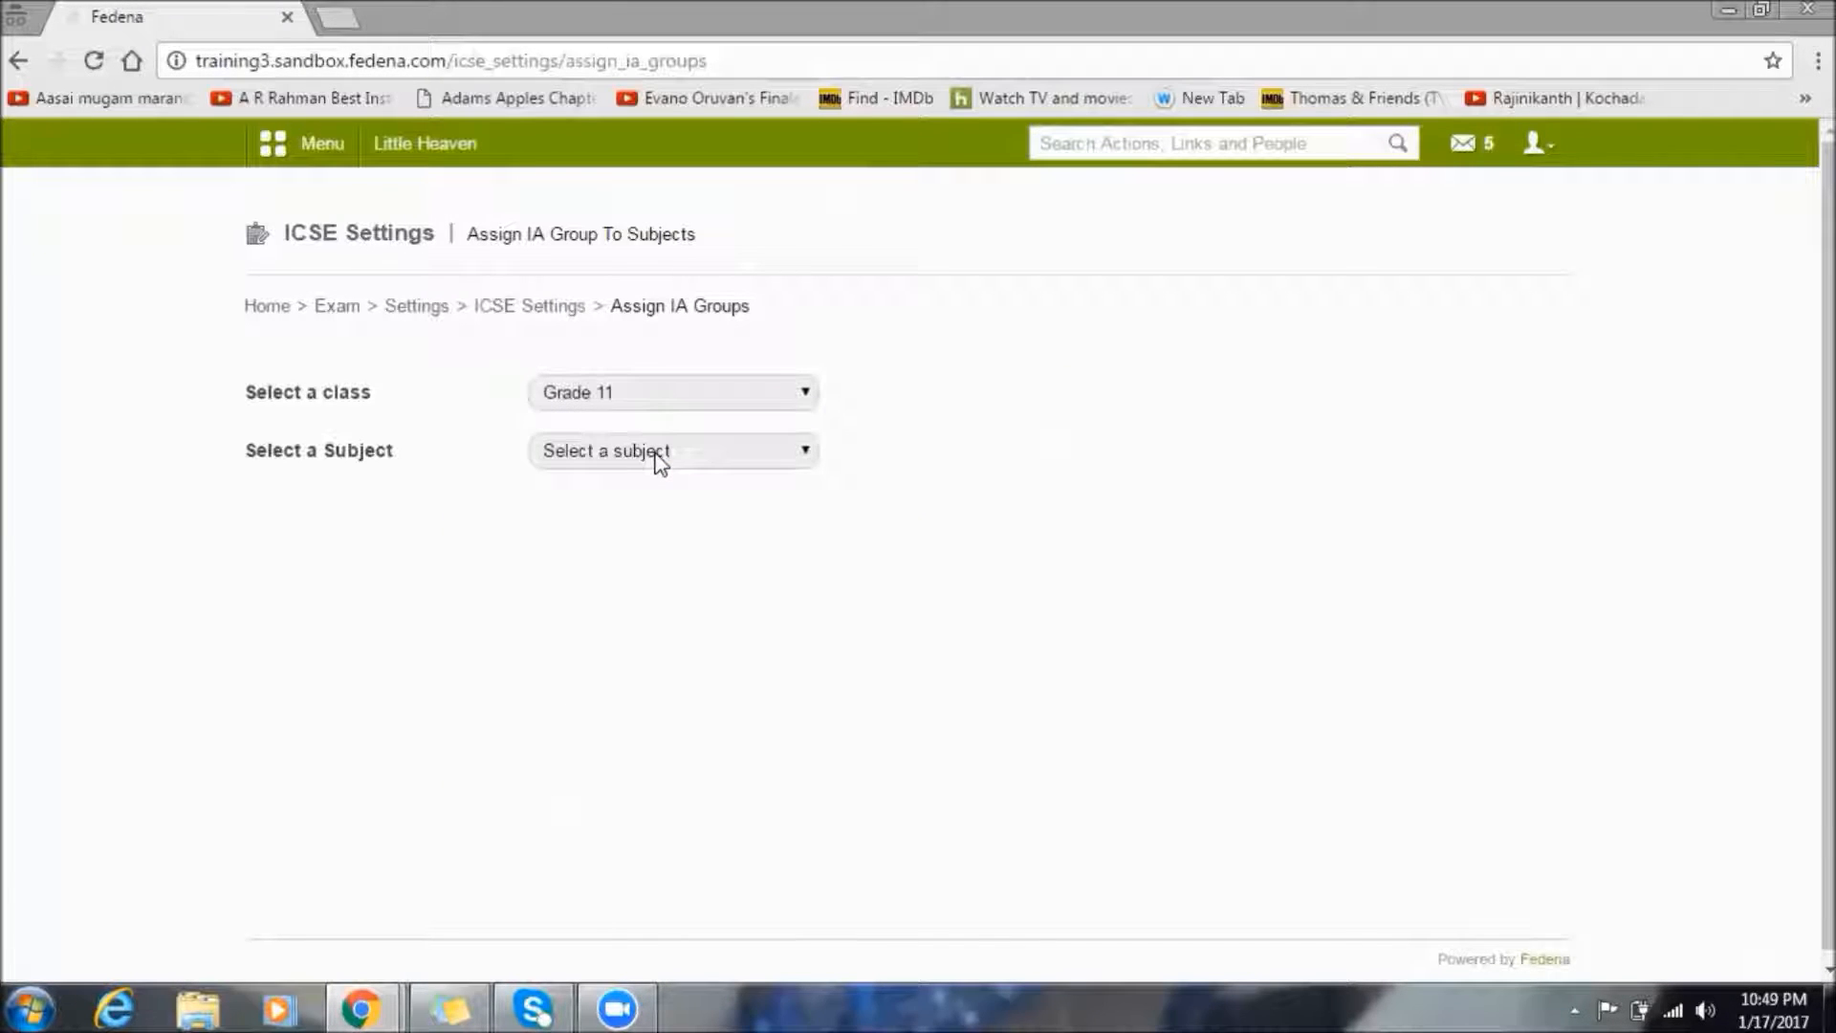
{"action": "left_click", "coordinate": [656, 456]}
{"action": "left_click", "coordinate": [637, 500]}
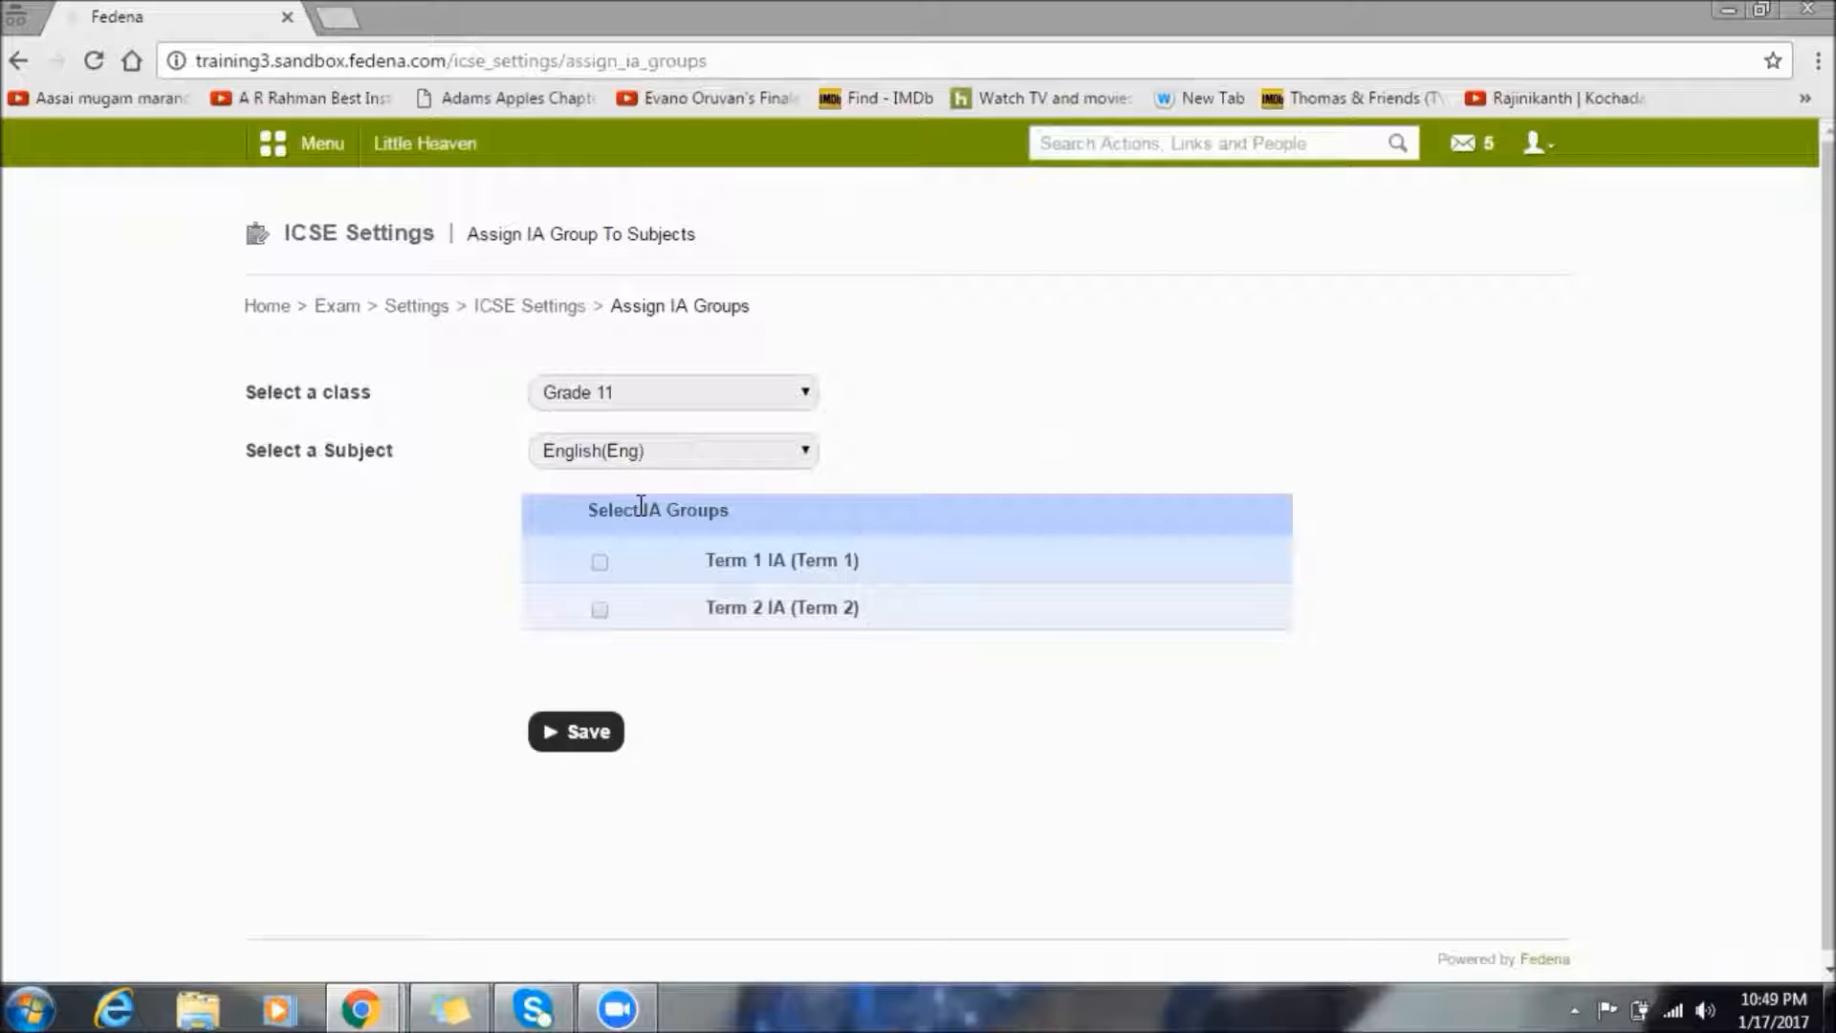
{"action": "left_click", "coordinate": [600, 572]}
{"action": "left_click", "coordinate": [603, 734]}
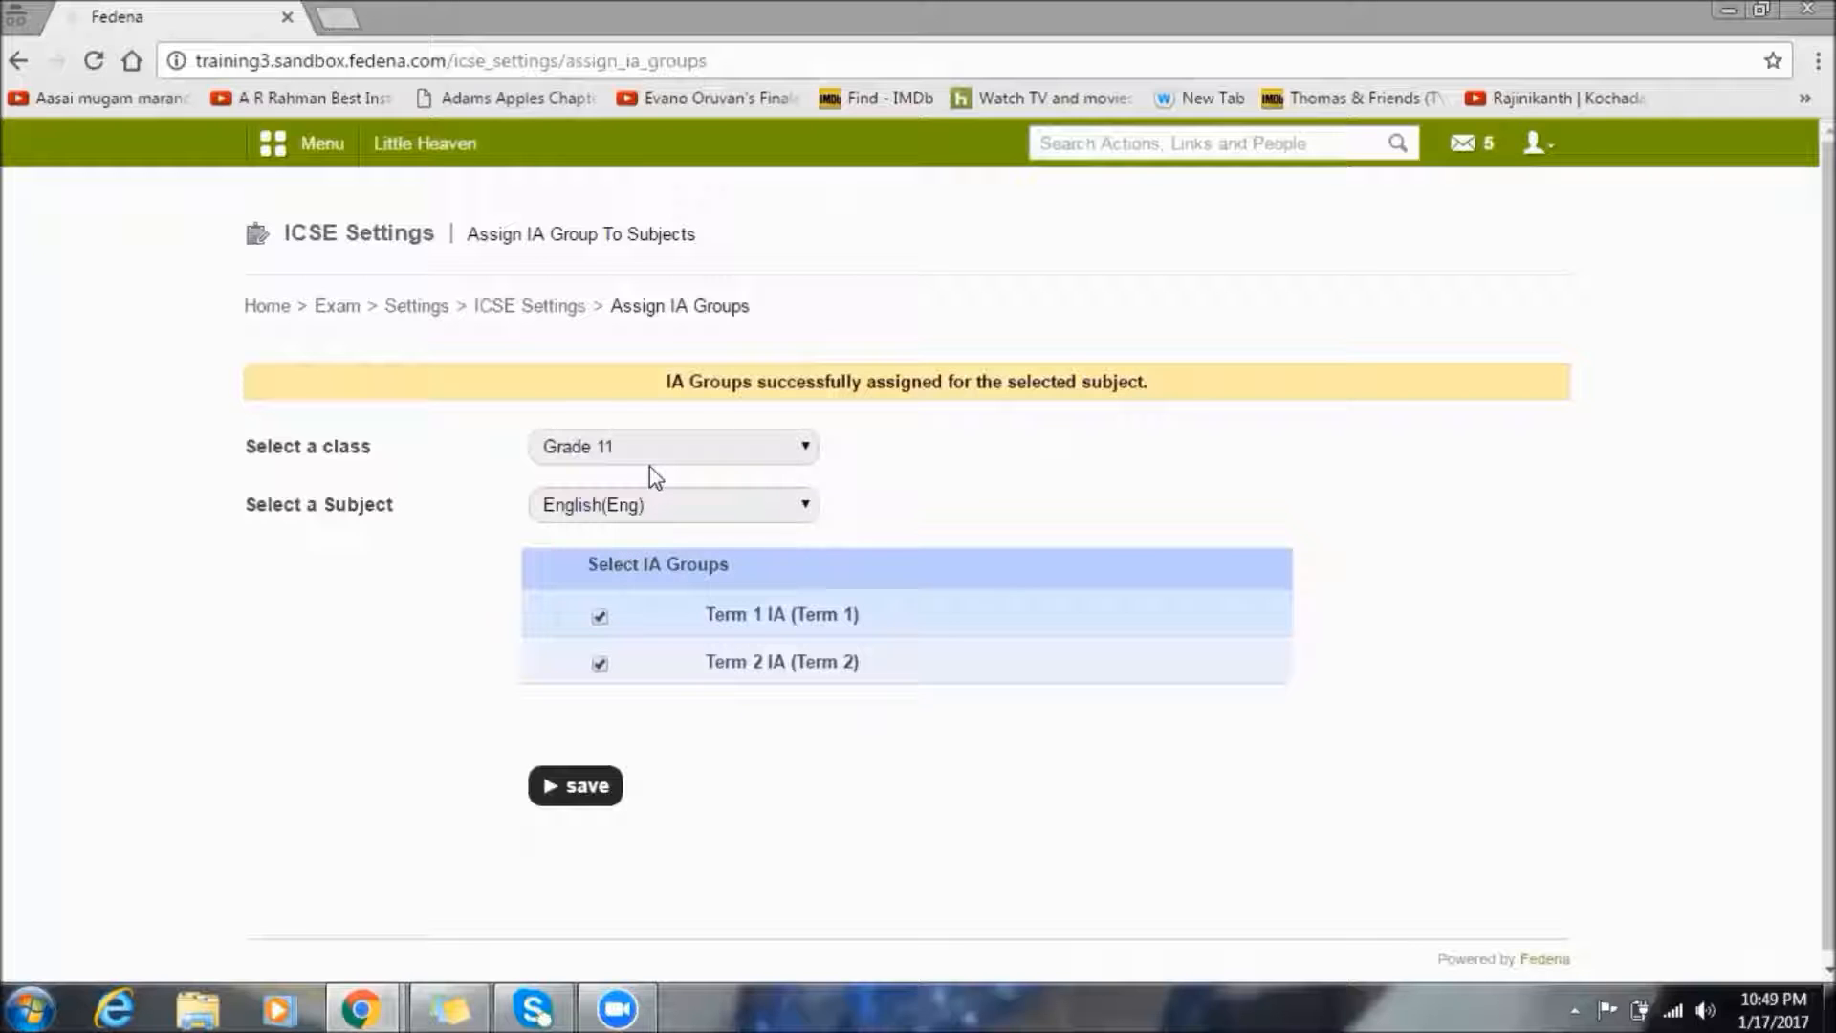
Step: Assign Term 1 IA and Term 2 IA to the Grade 11 subject Science(Sci), save, and return to the dashboard
{"action": "left_click", "coordinate": [635, 514]}
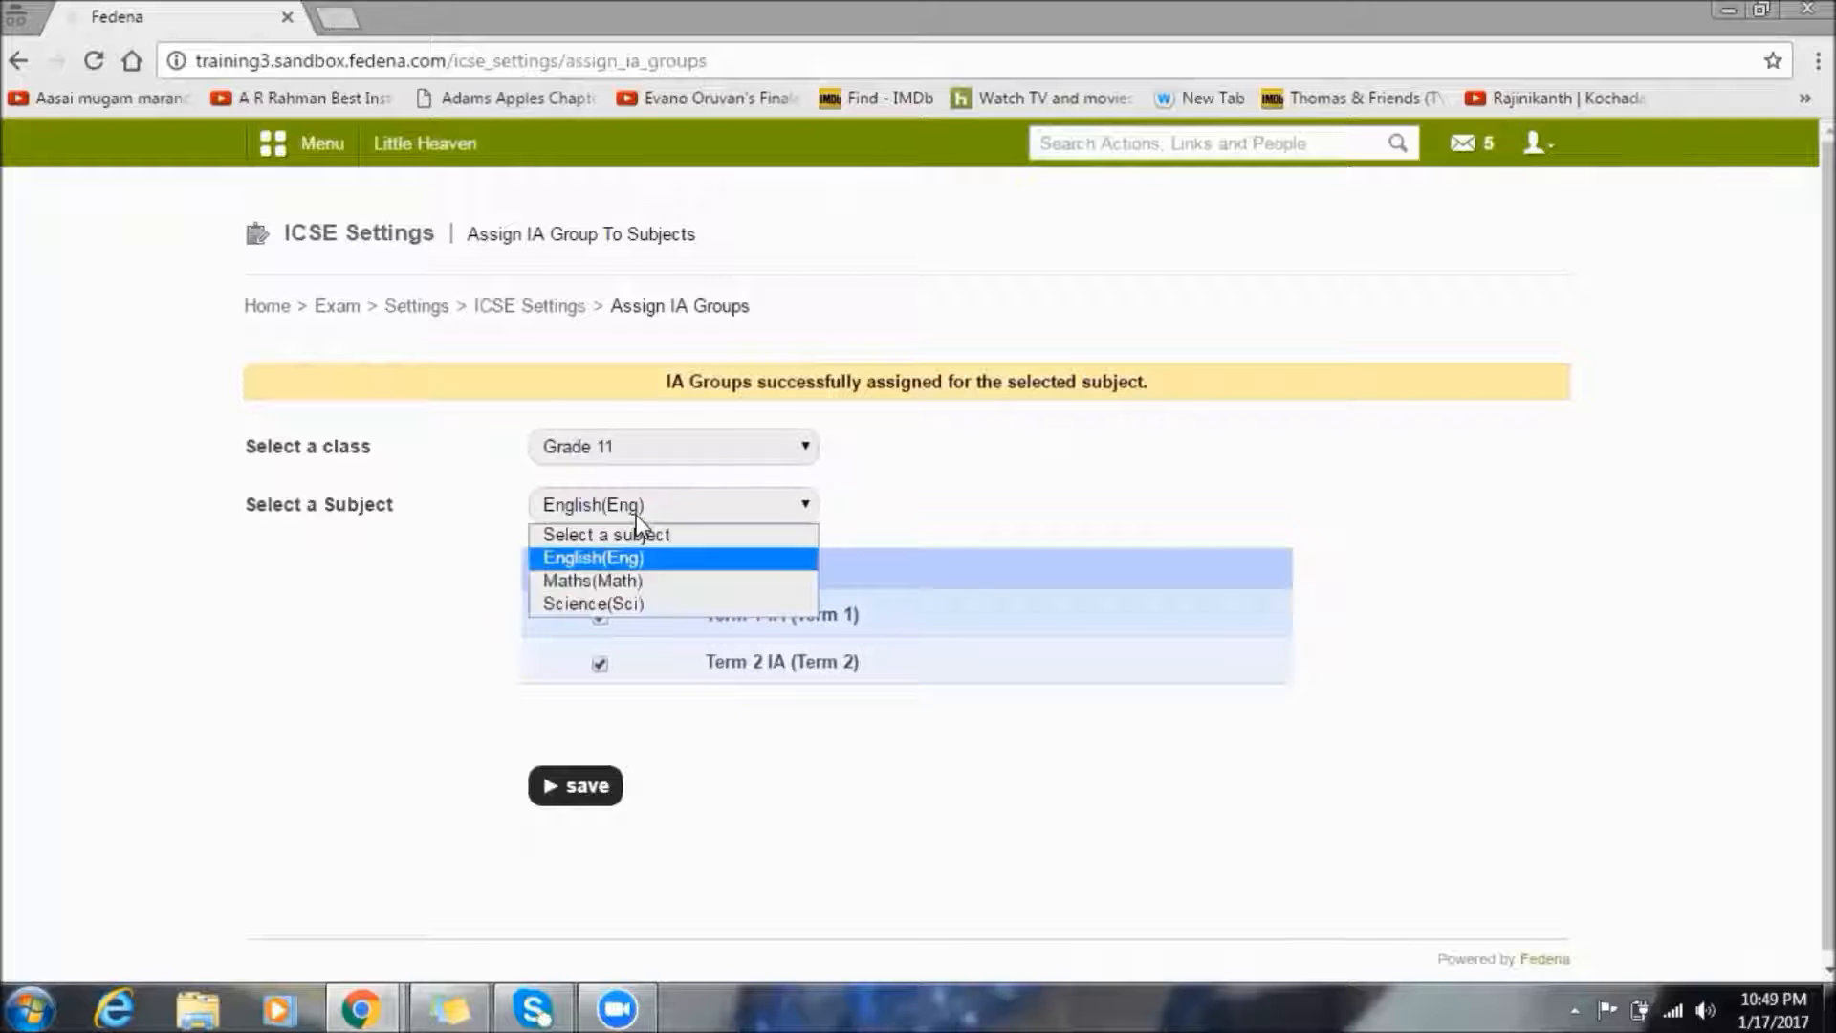
{"action": "left_click", "coordinate": [601, 602]}
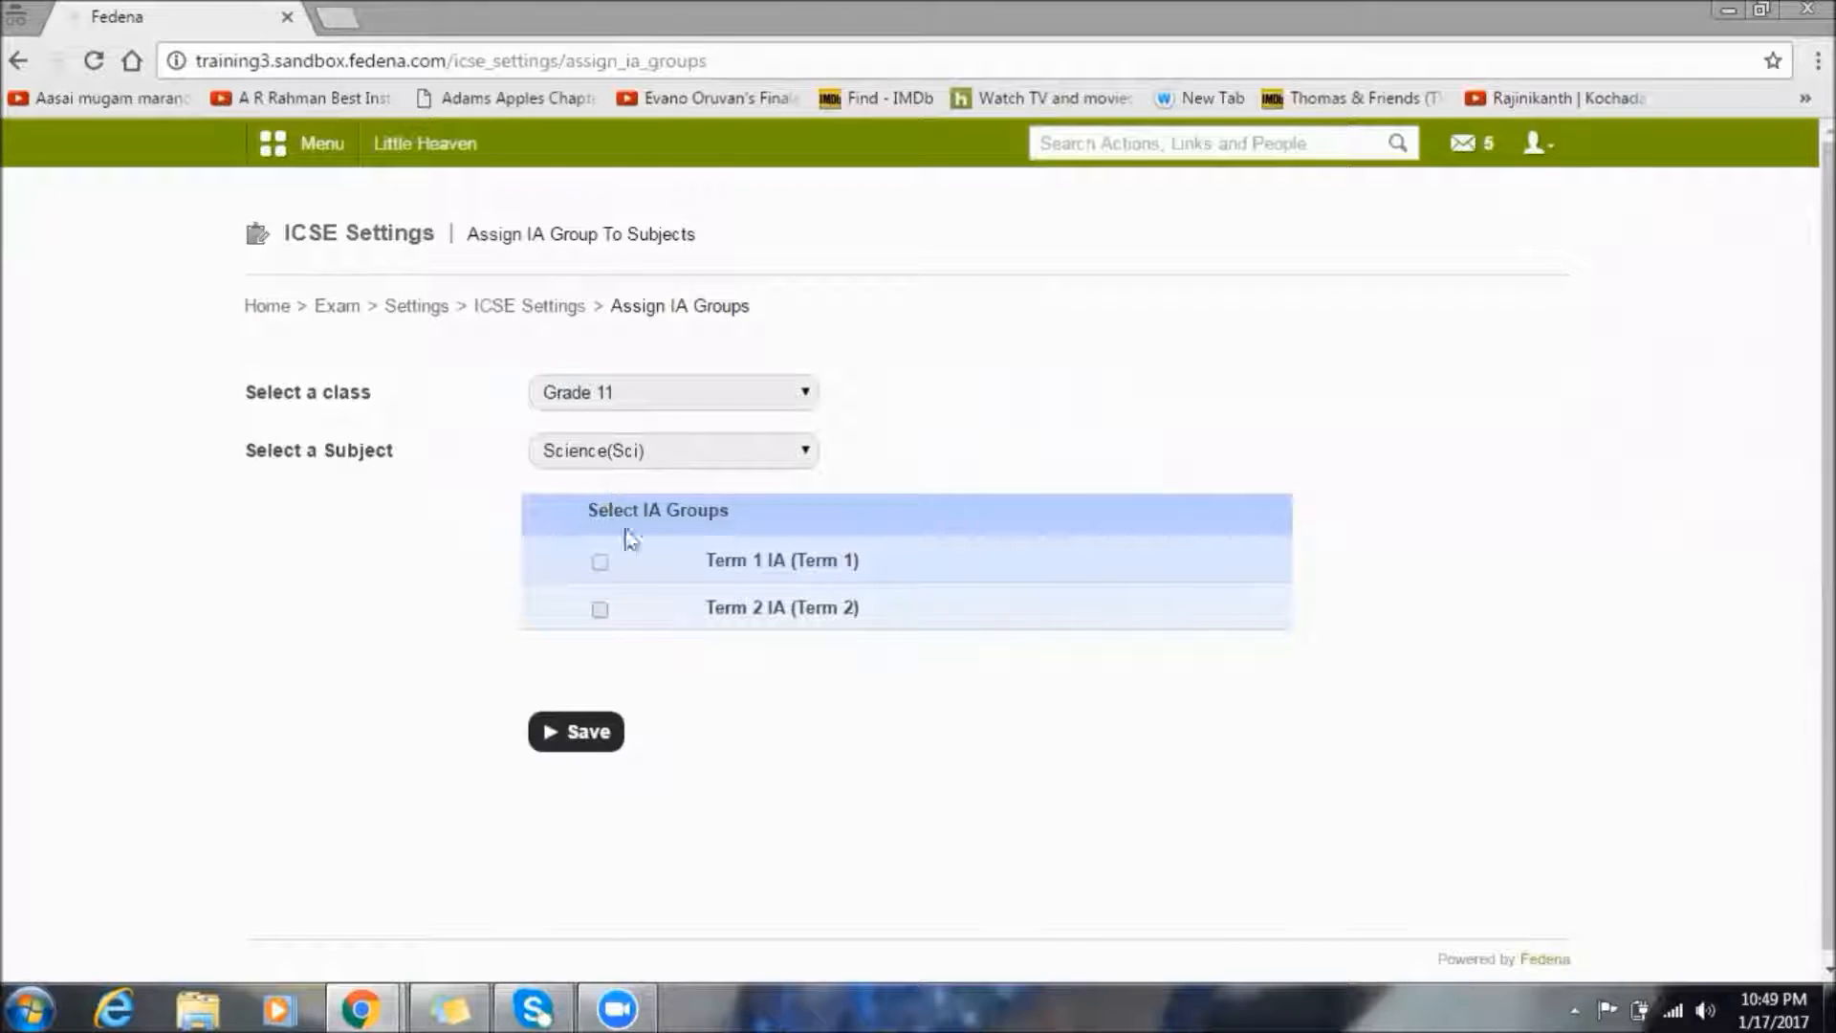
{"action": "left_click", "coordinate": [600, 563]}
{"action": "left_click", "coordinate": [599, 612]}
{"action": "left_click", "coordinate": [575, 730]}
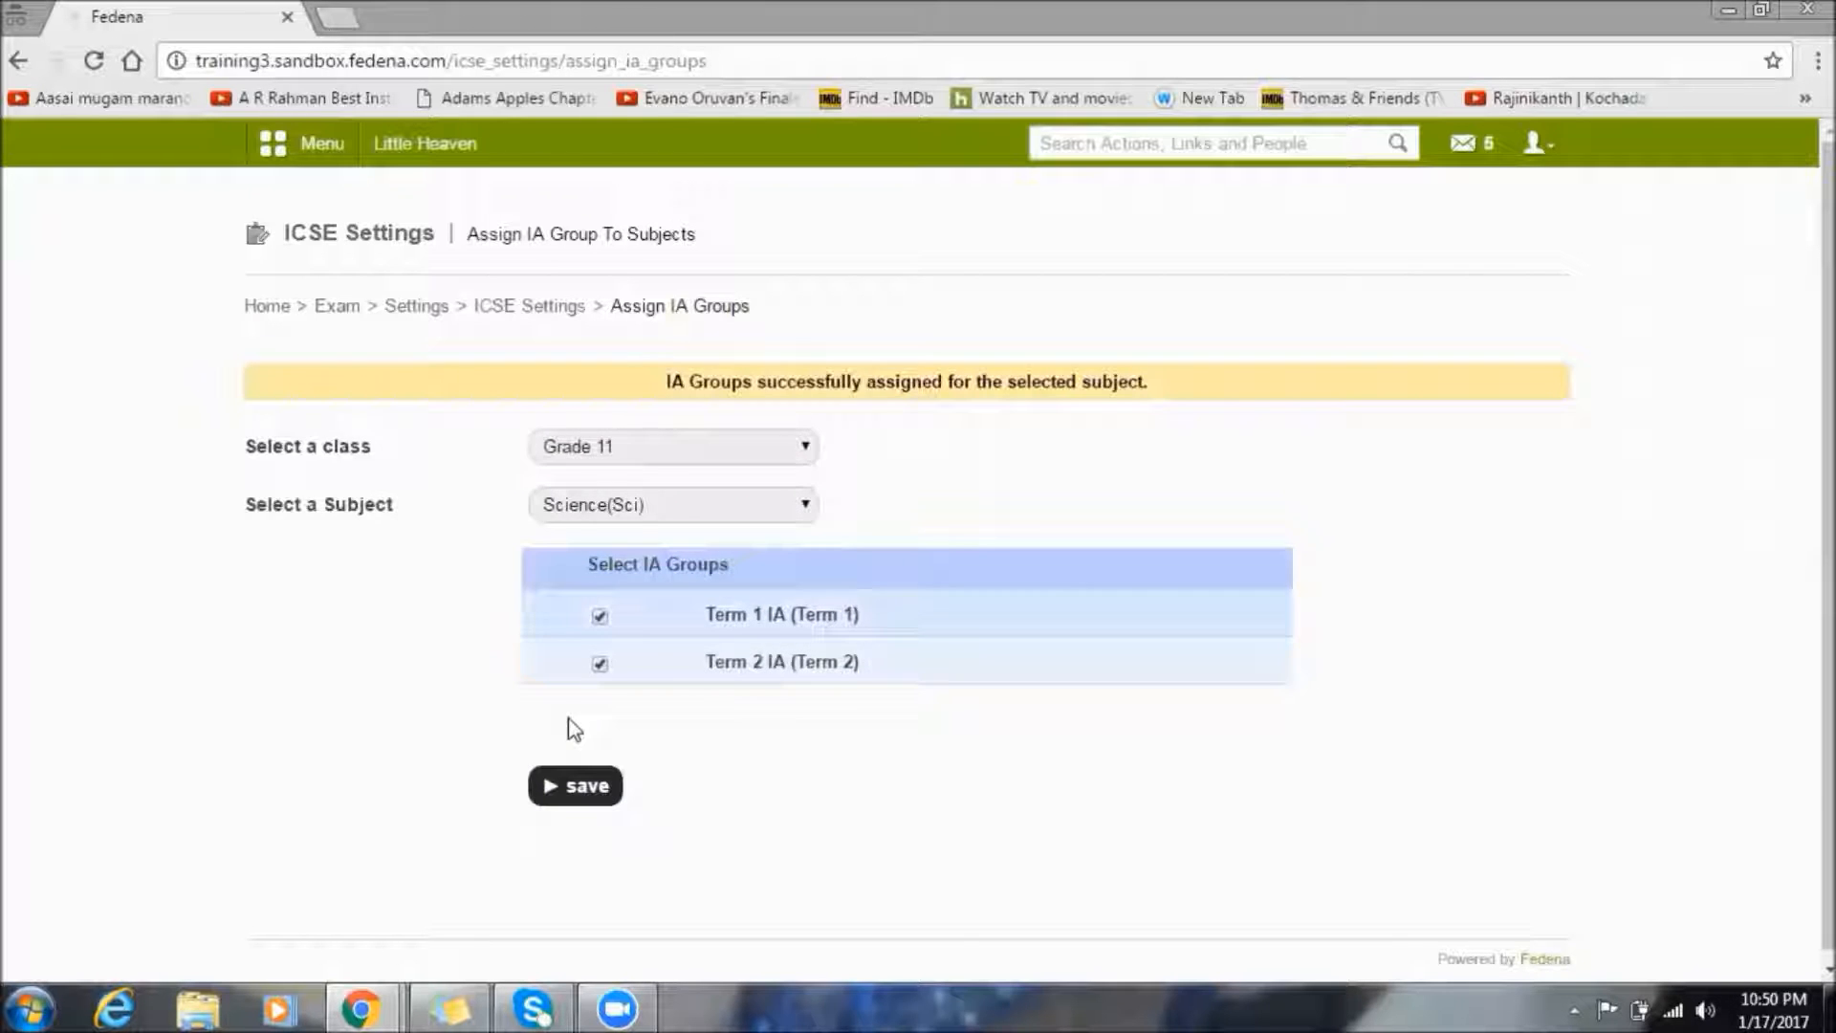
{"action": "left_click", "coordinate": [507, 314]}
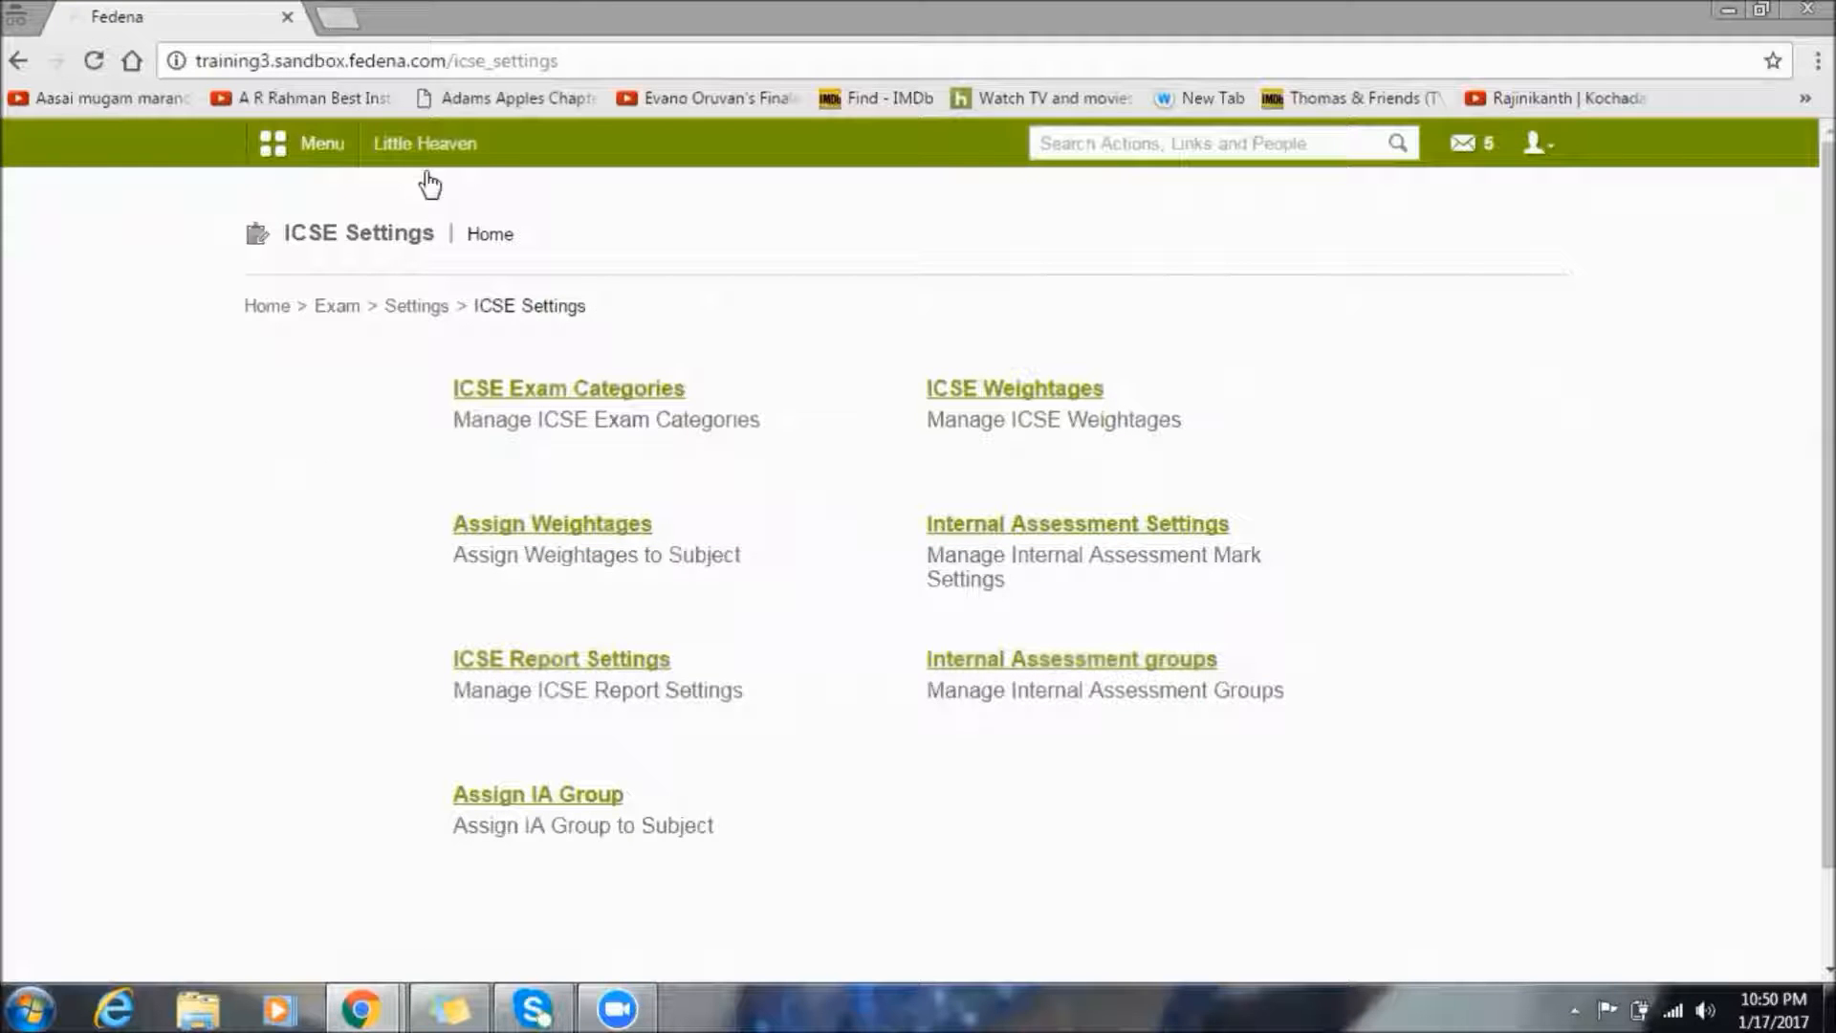
{"action": "left_click", "coordinate": [421, 143]}
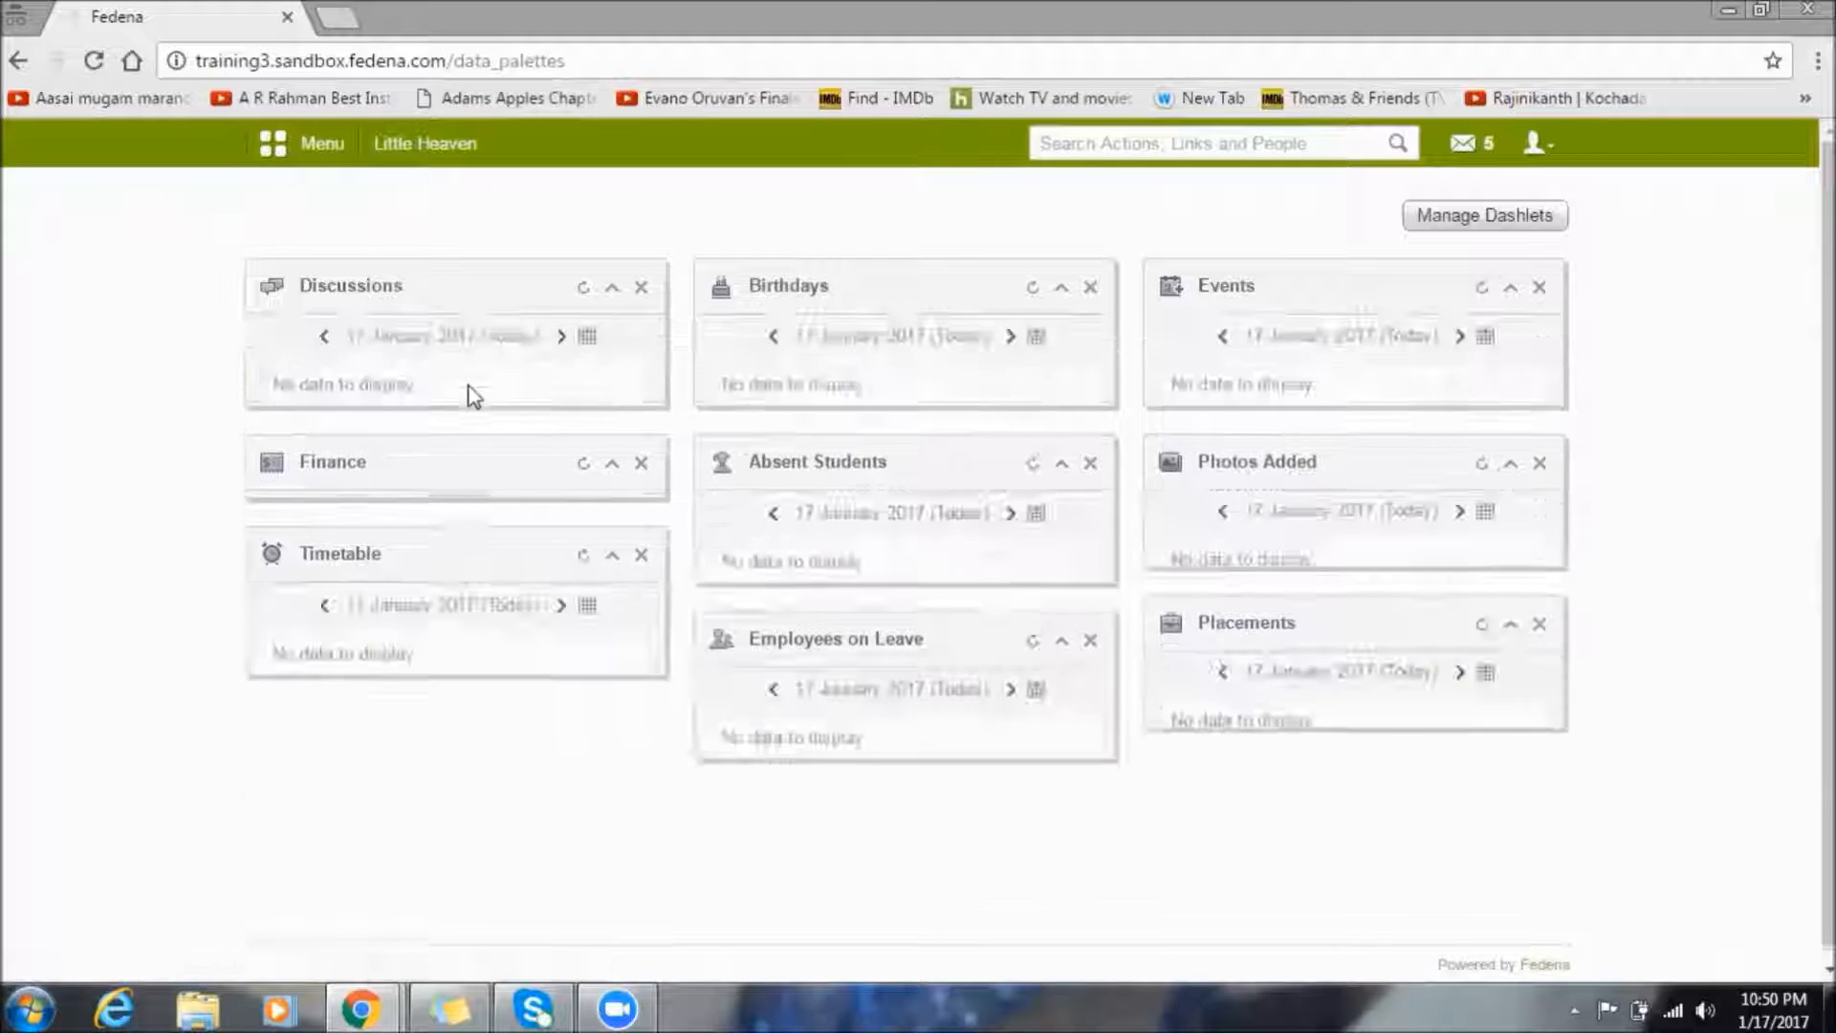